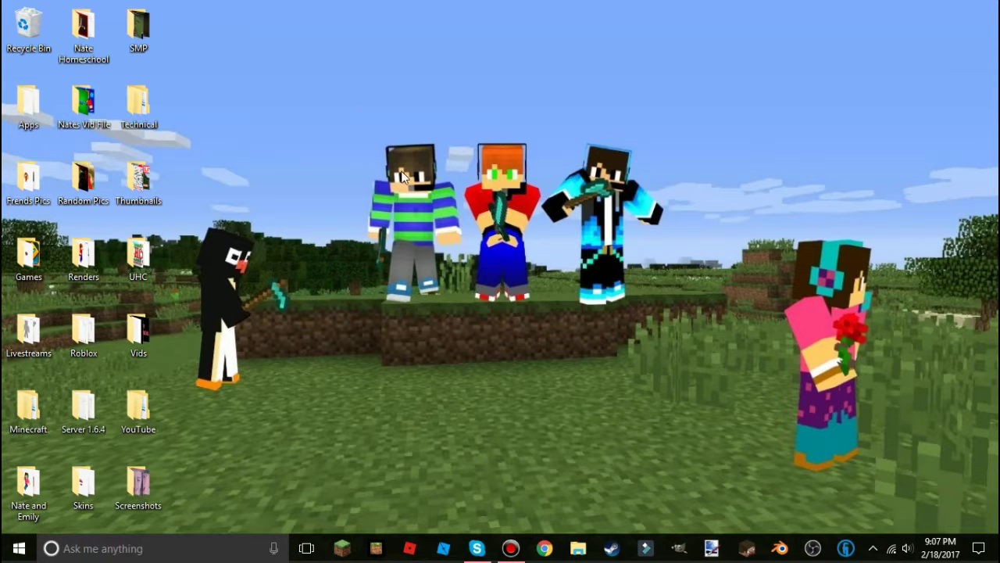
- Briefly open the Minecraft Skin Viewer and close it again
drag(186, 208, 293, 397)
drag(187, 203, 293, 392)
drag(571, 121, 642, 315)
click(748, 551)
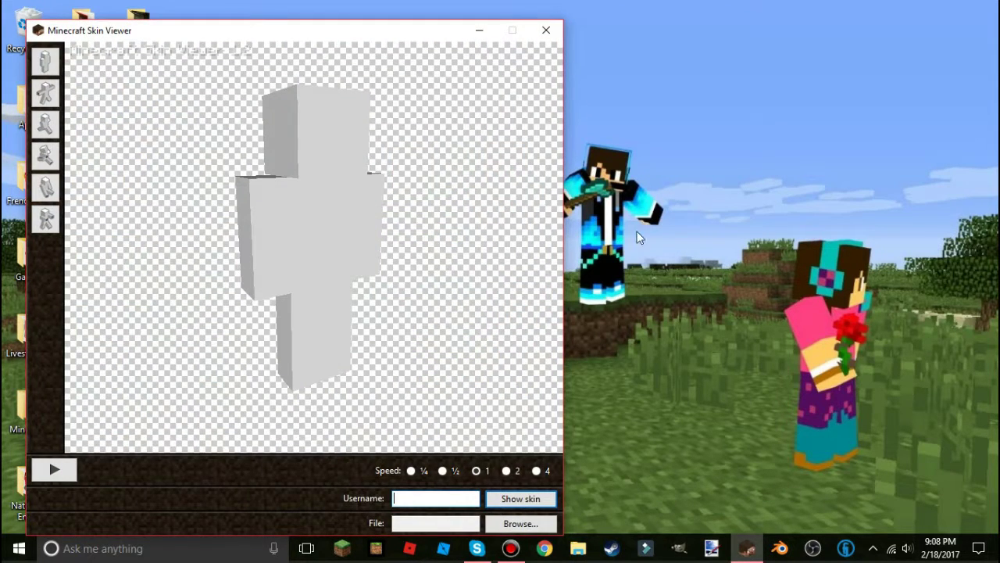
click(546, 30)
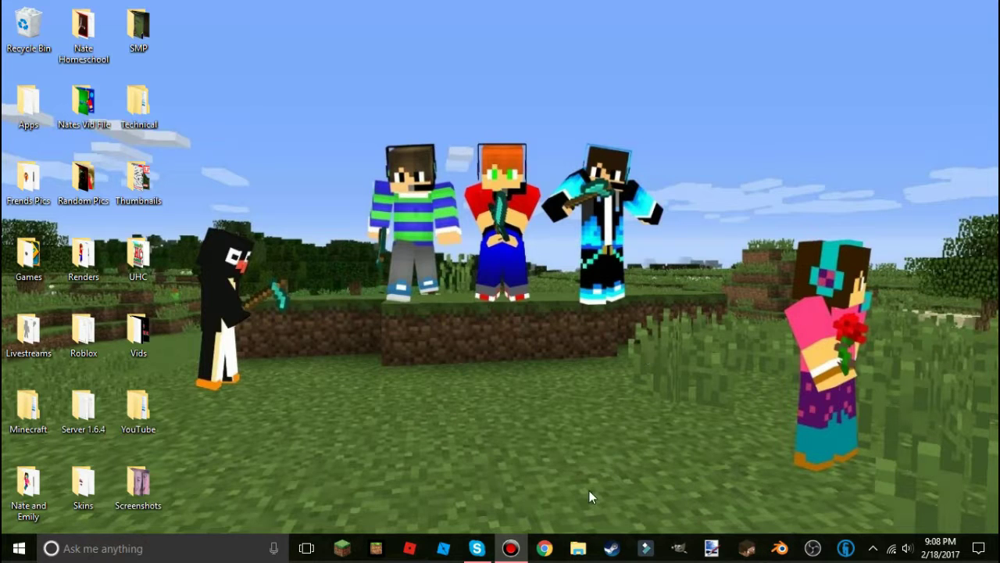
- In Chrome, load the Minecraft Skin Viewer 1.2 thread from the Tutorials bookmarks
click(545, 548)
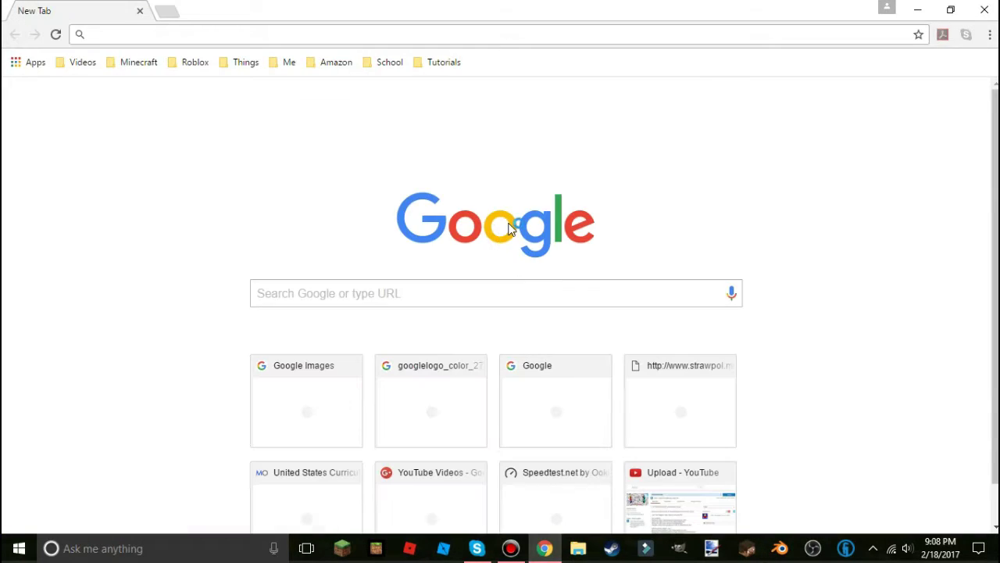
click(450, 62)
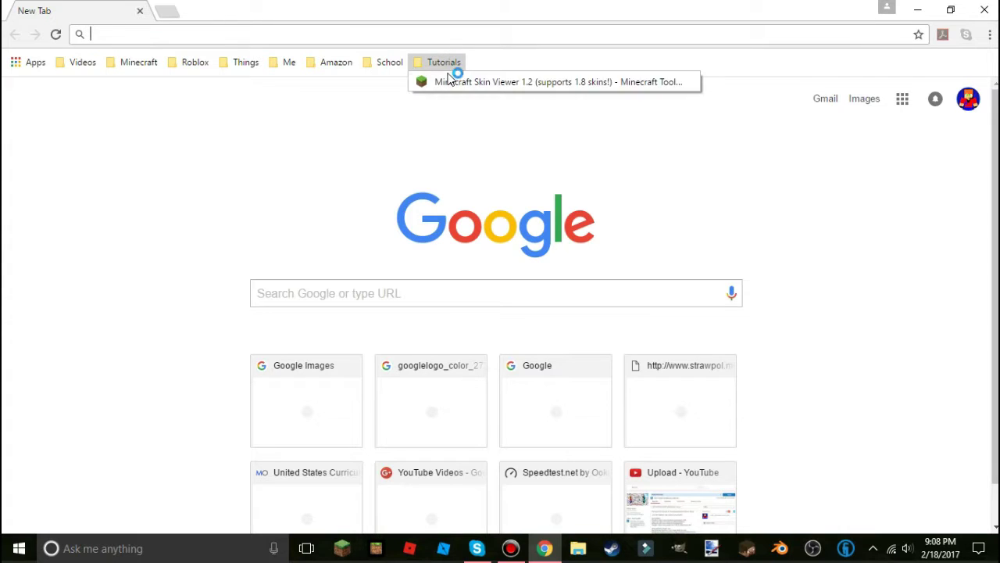
click(529, 85)
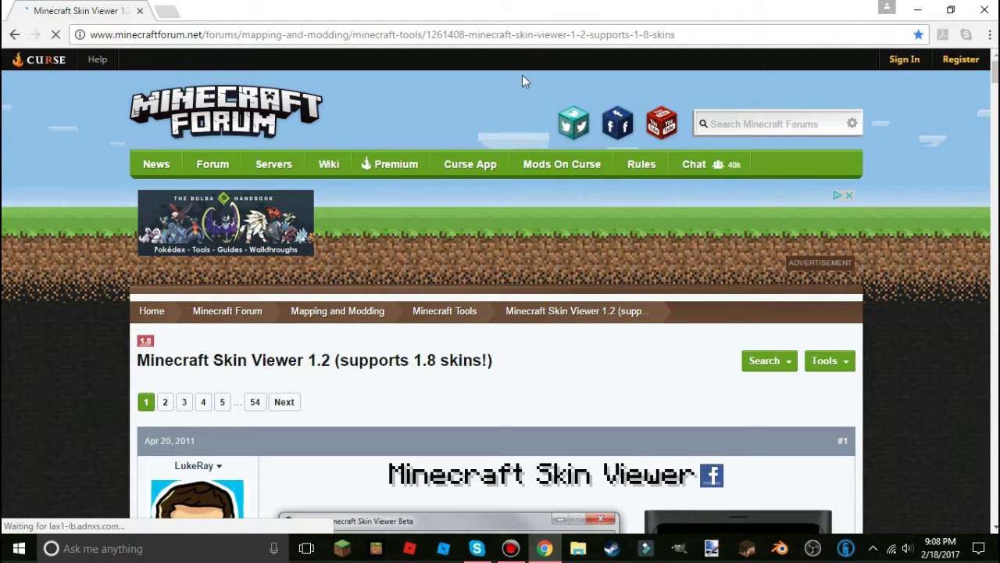
scroll(527, 79, down, 5)
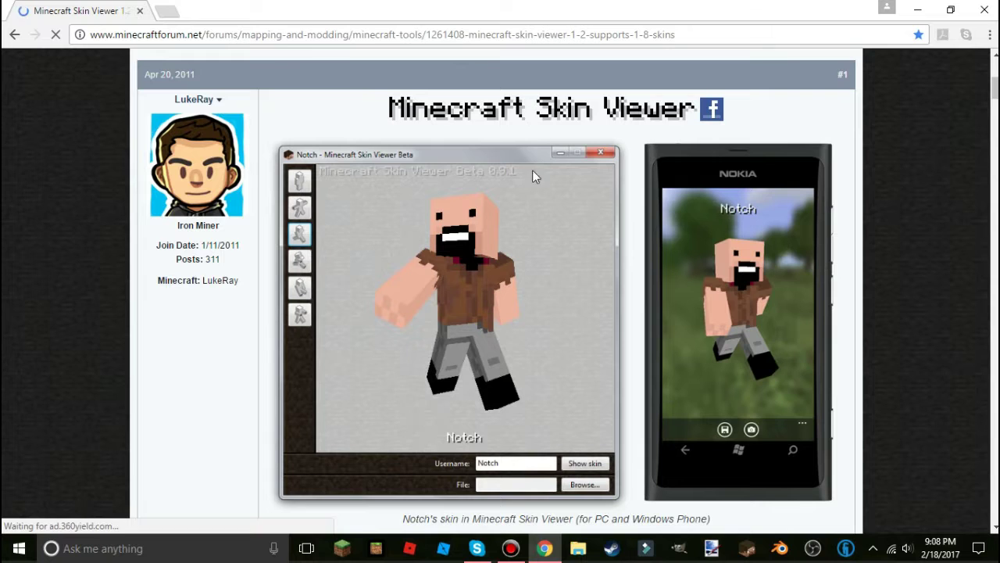
scroll(526, 227, down, 3)
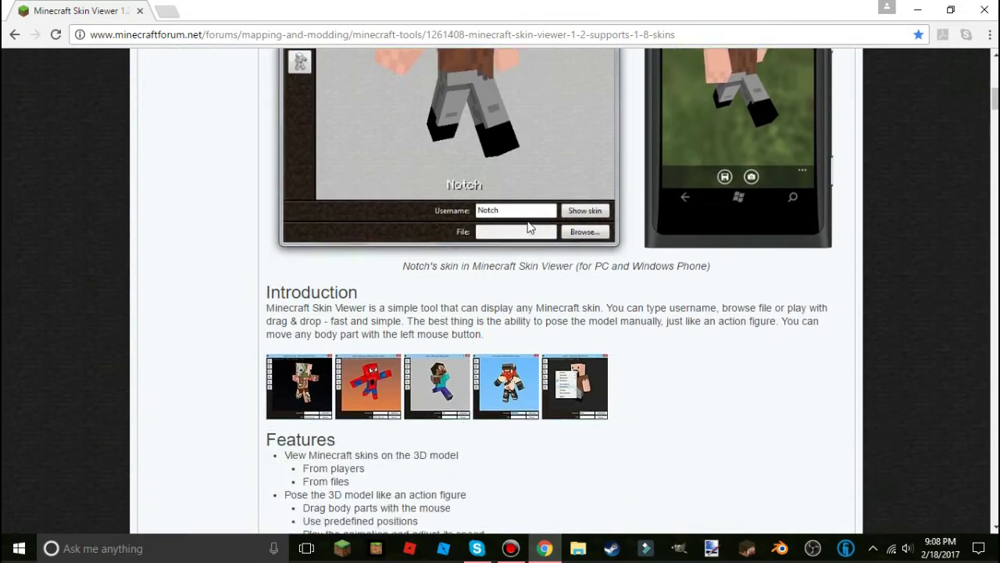
scroll(529, 227, down, 1)
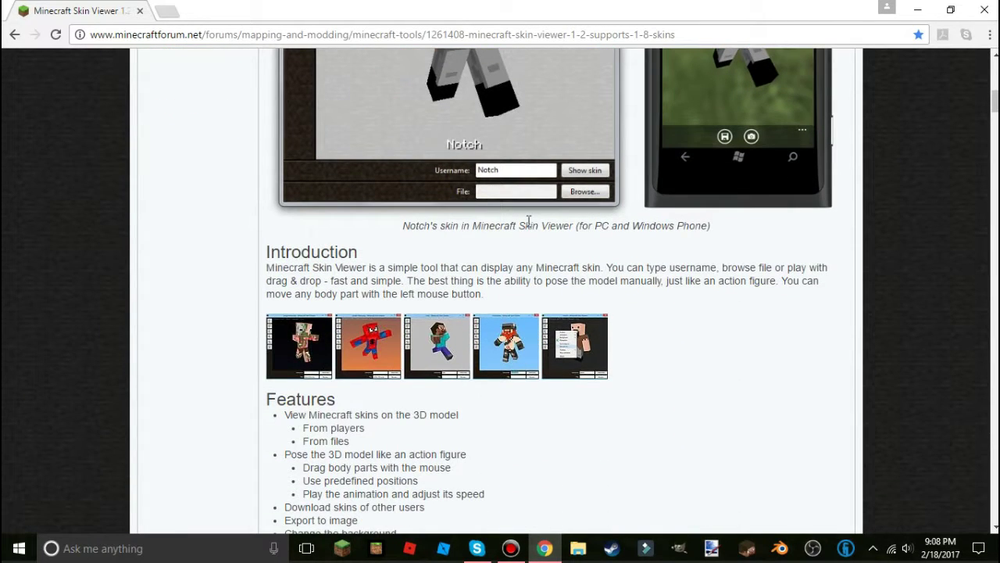
- Scroll through the thread and add a new blank tab beside it
scroll(530, 225, up, 7)
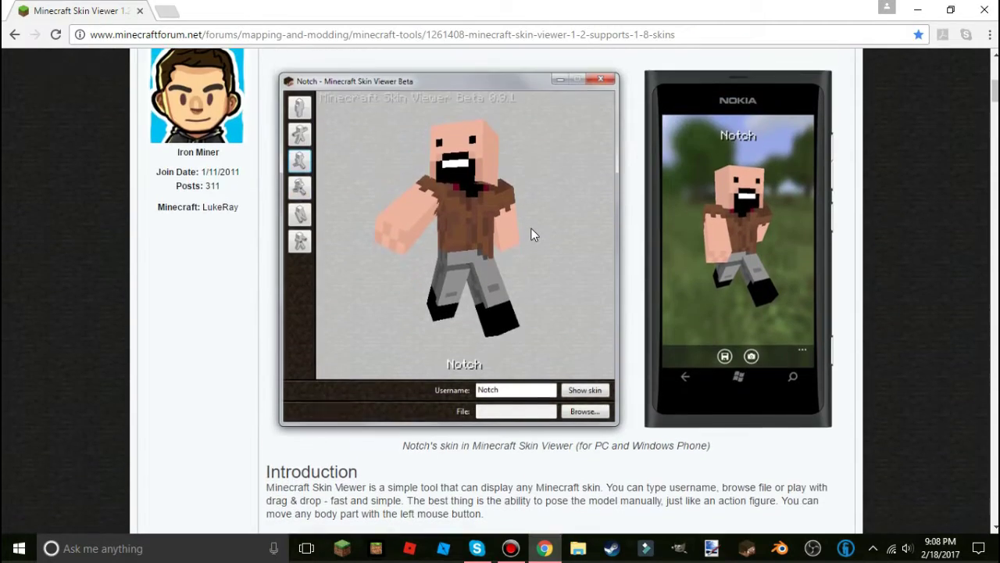
scroll(674, 125, up, 3)
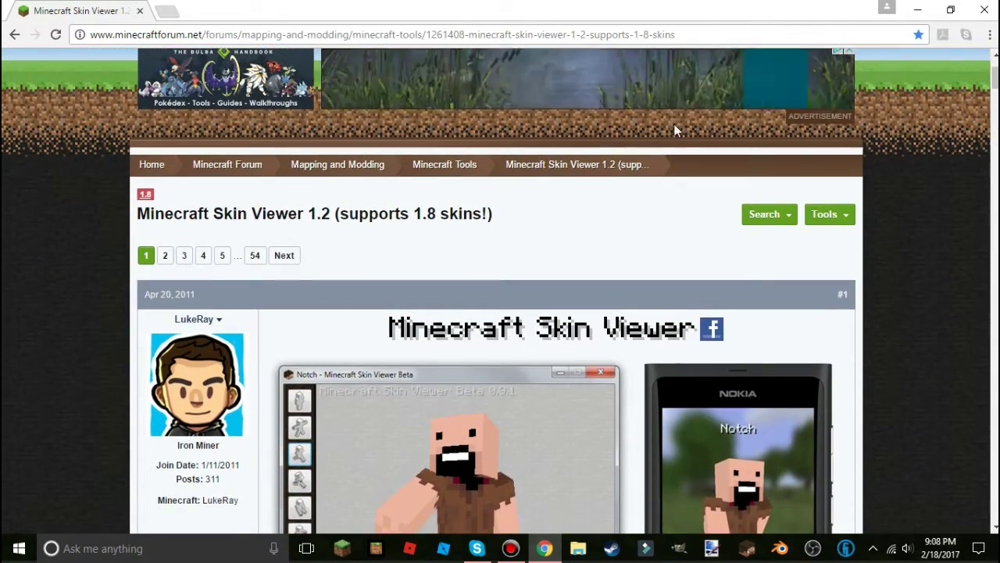
scroll(655, 188, down, 2)
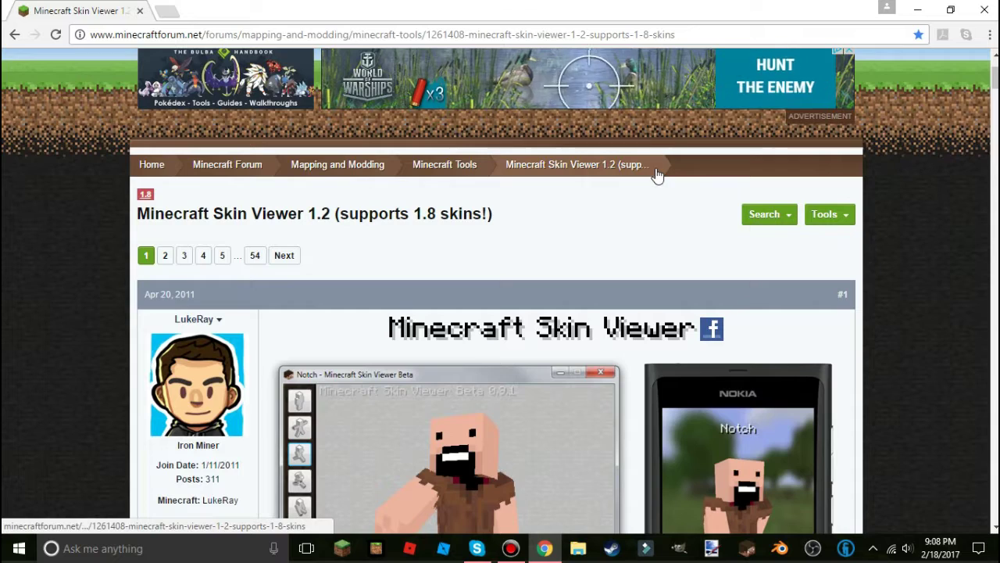
scroll(624, 210, down, 2)
scroll(620, 210, up, 4)
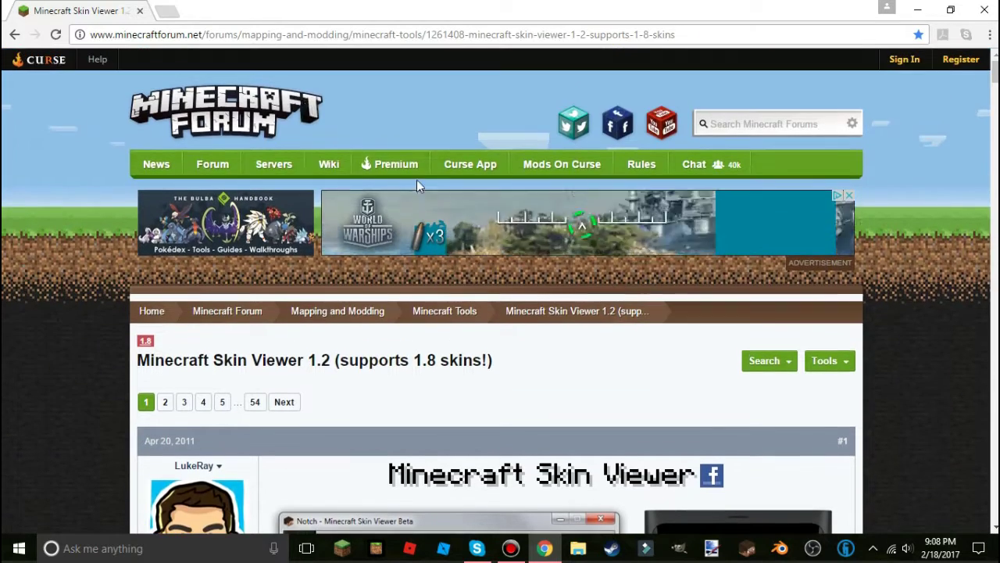
click(175, 14)
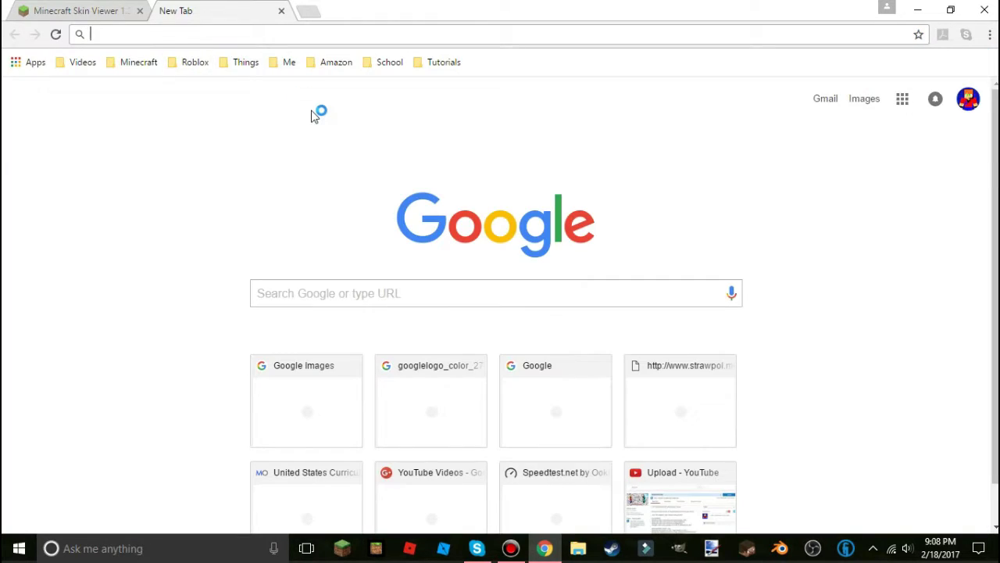
- Search Google for 'minecraft skin viewer', browse the results, then close that tab
text(minecraft s)
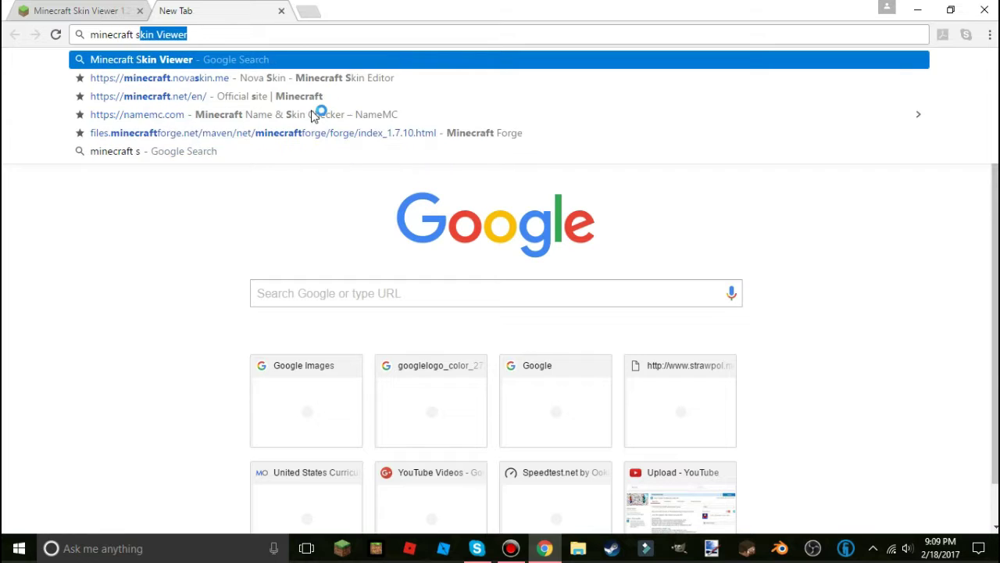
text(kin viewer)
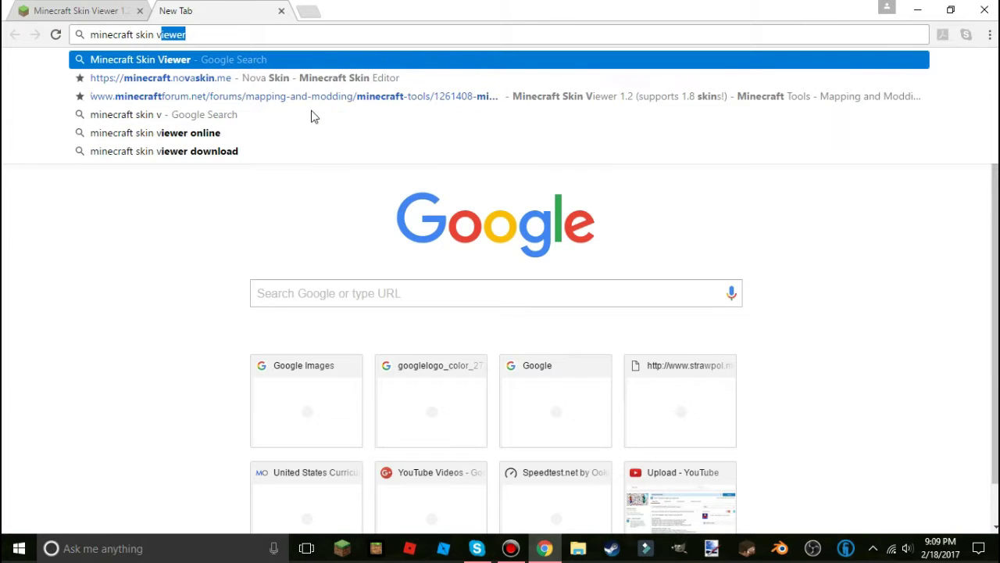
key(Return)
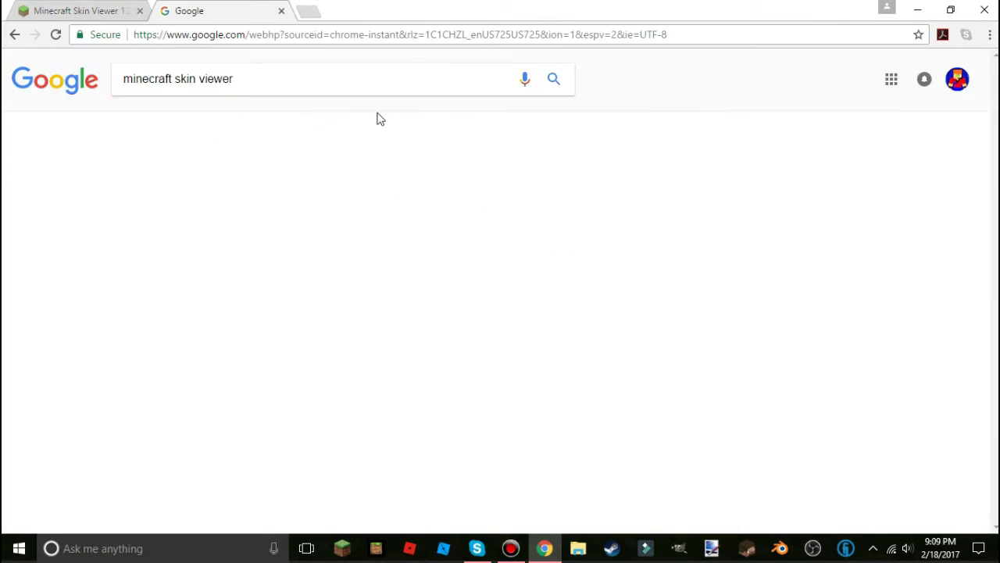
scroll(309, 223, down, 1)
scroll(308, 222, up, 1)
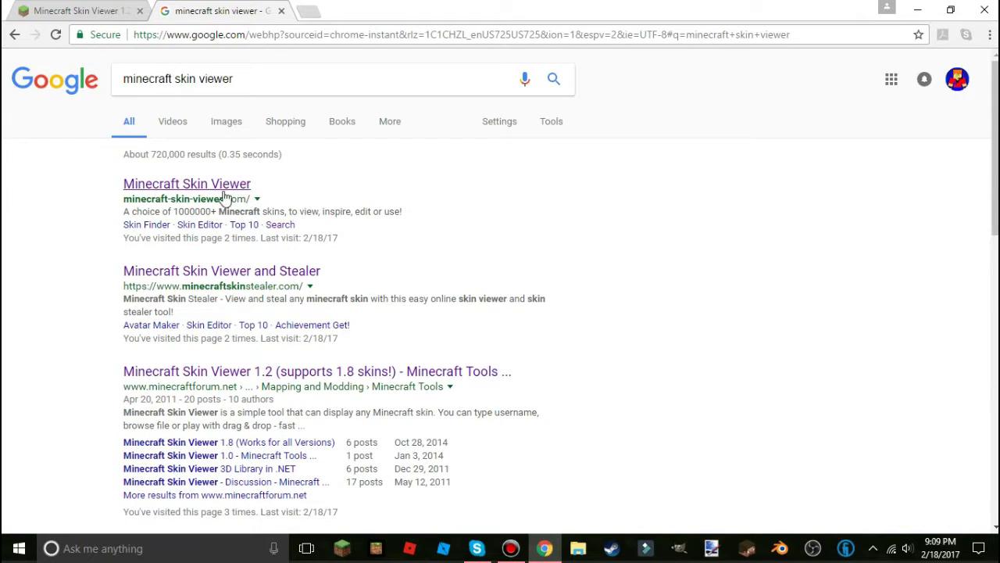
scroll(231, 265, down, 3)
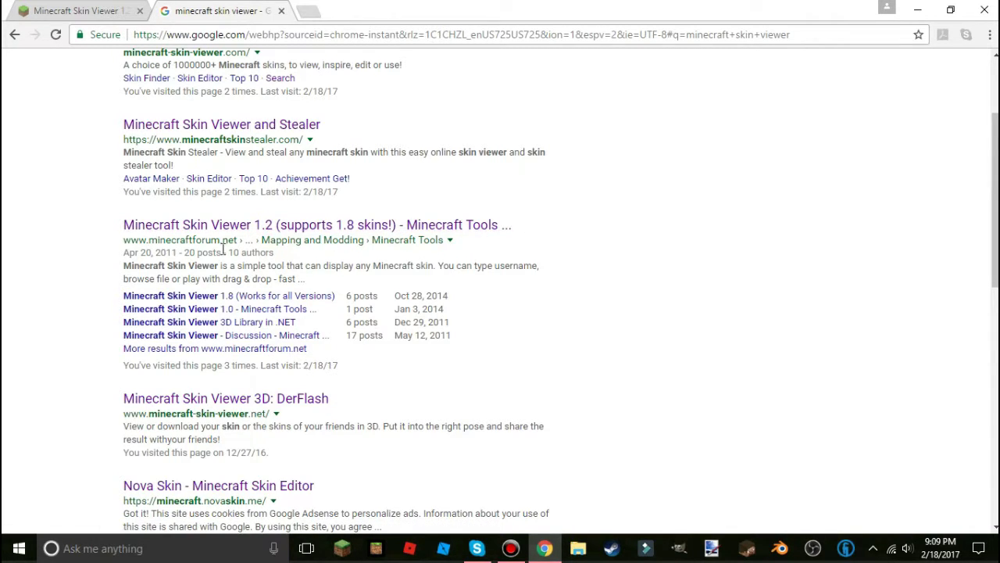
key(ctrl+w)
- Scroll the thread to the Download for PC section listing Windows and .NET Framework 4.0
scroll(641, 282, down, 2)
scroll(641, 281, down, 12)
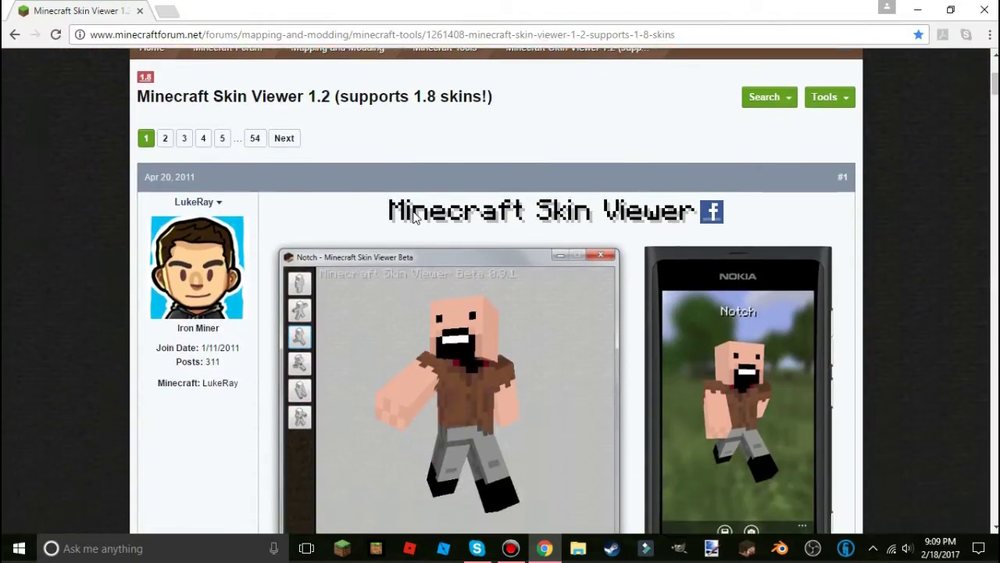
scroll(474, 242, down, 15)
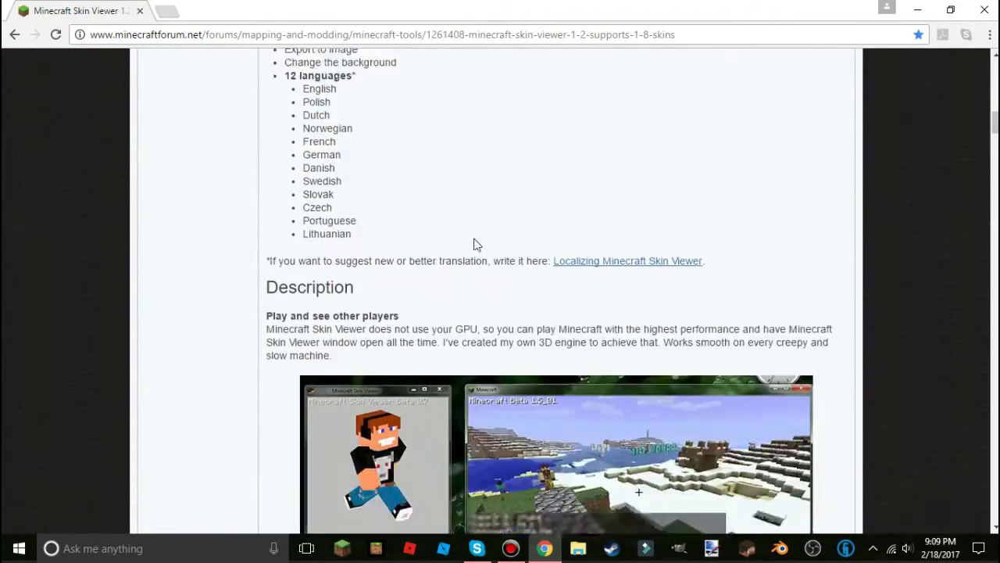
scroll(474, 245, down, 9)
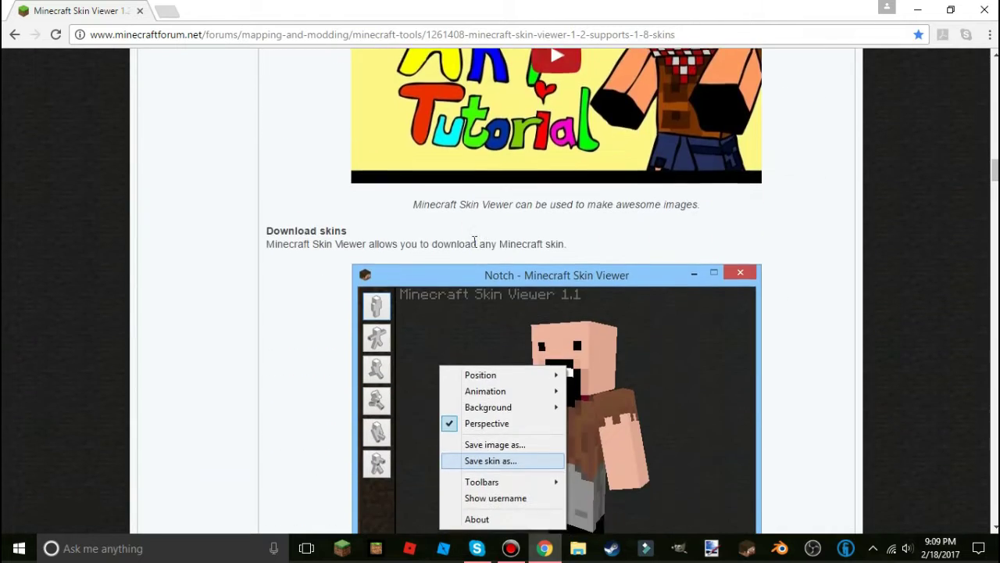
scroll(472, 244, down, 10)
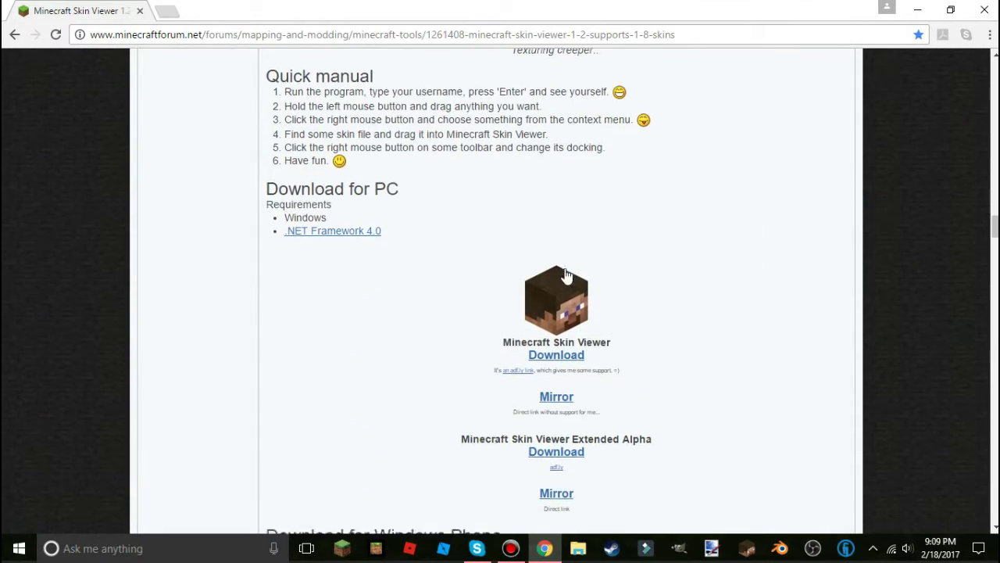
scroll(581, 304, down, 1)
scroll(685, 219, up, 1)
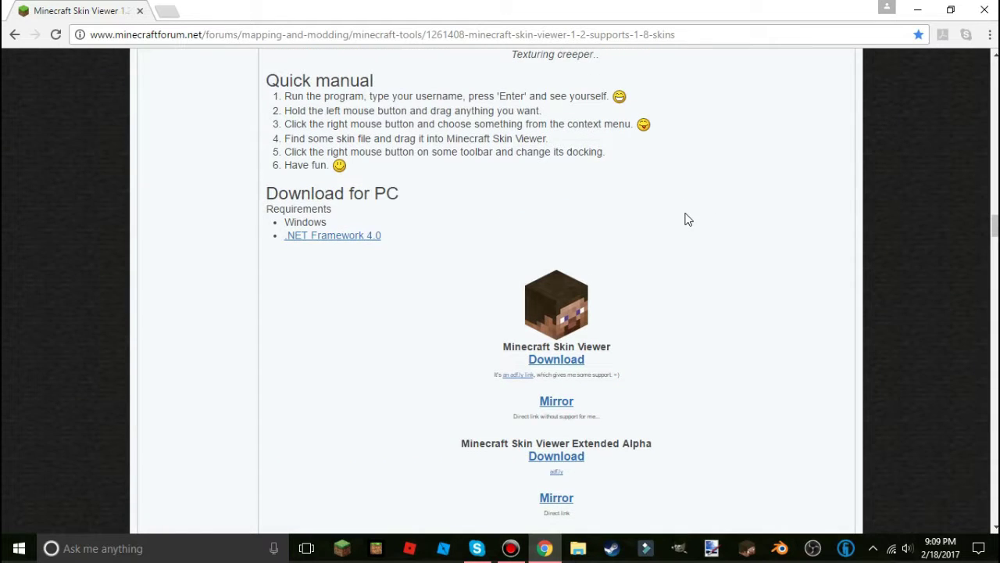
scroll(684, 225, down, 1)
scroll(656, 244, up, 1)
scroll(547, 265, down, 1)
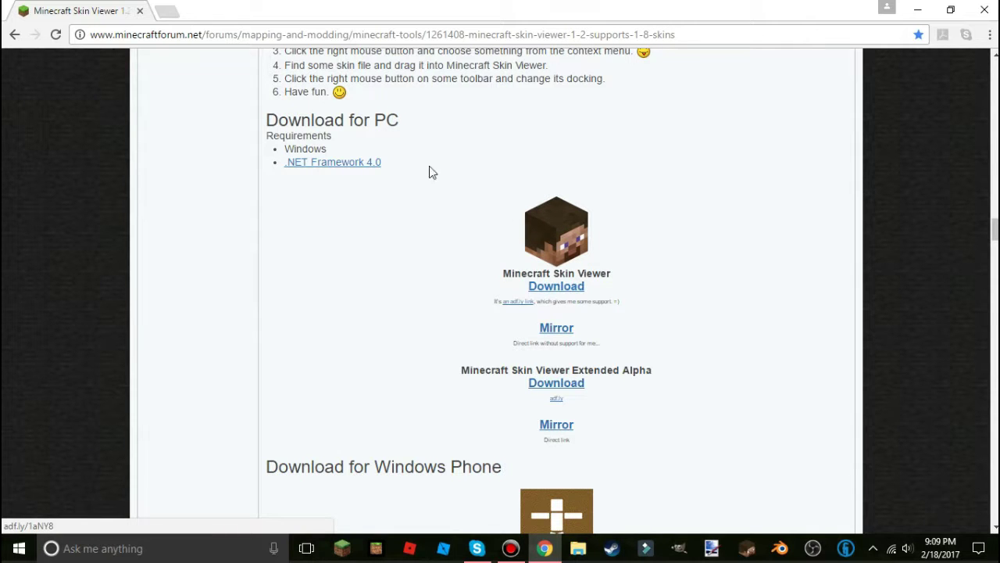
- Close Chrome, reopen Skin Viewer, and move and shrink its window to fit the screen
click(995, 10)
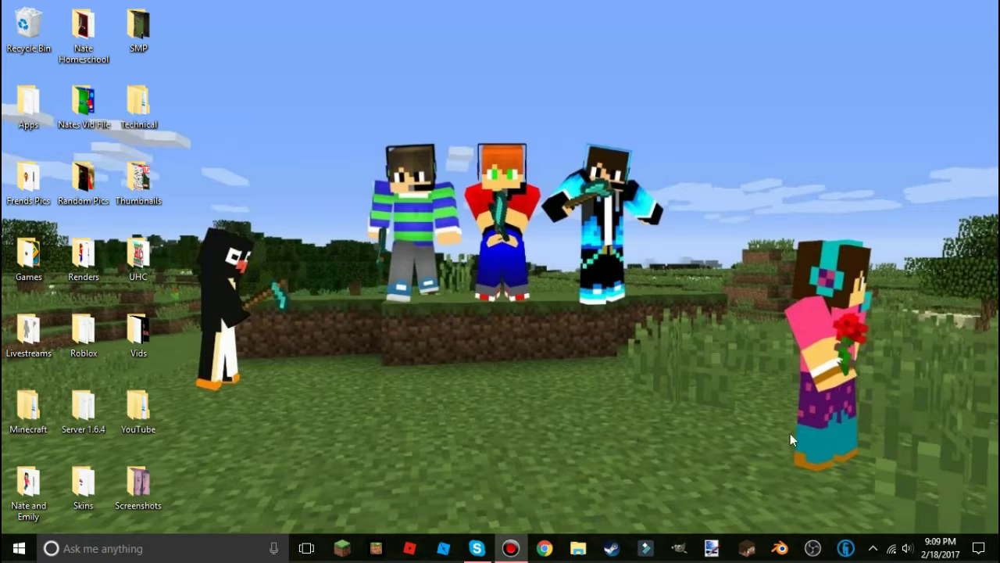
click(747, 548)
drag(430, 93, 567, 37)
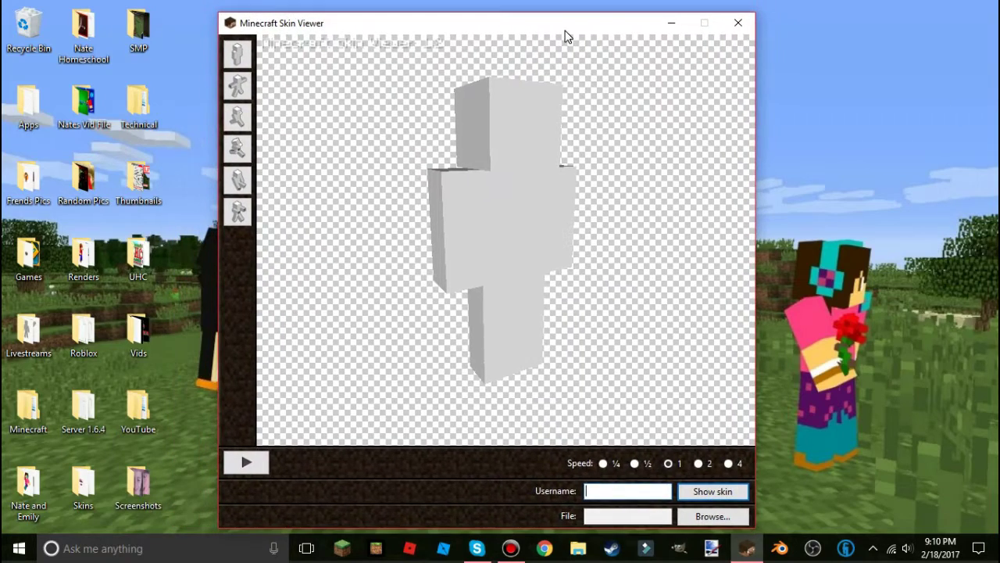
mouse_move(755, 13)
mouse_down()
mouse_move(693, 61)
mouse_move(608, 99)
mouse_move(611, 111)
mouse_move(694, 50)
mouse_move(756, 28)
mouse_up()
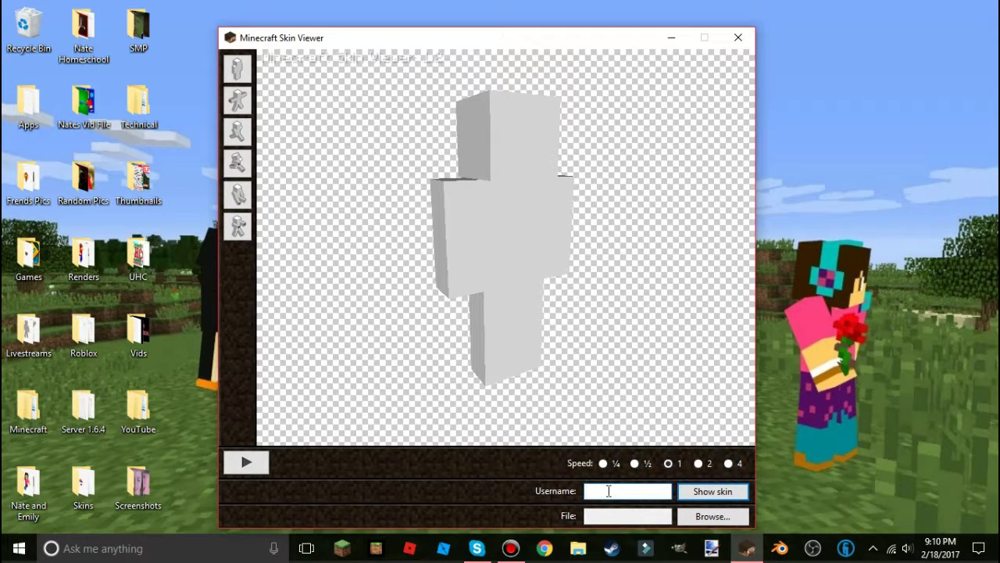
- Enter the player's username in the Username field, rejecting the suggested completion
text(Mo)
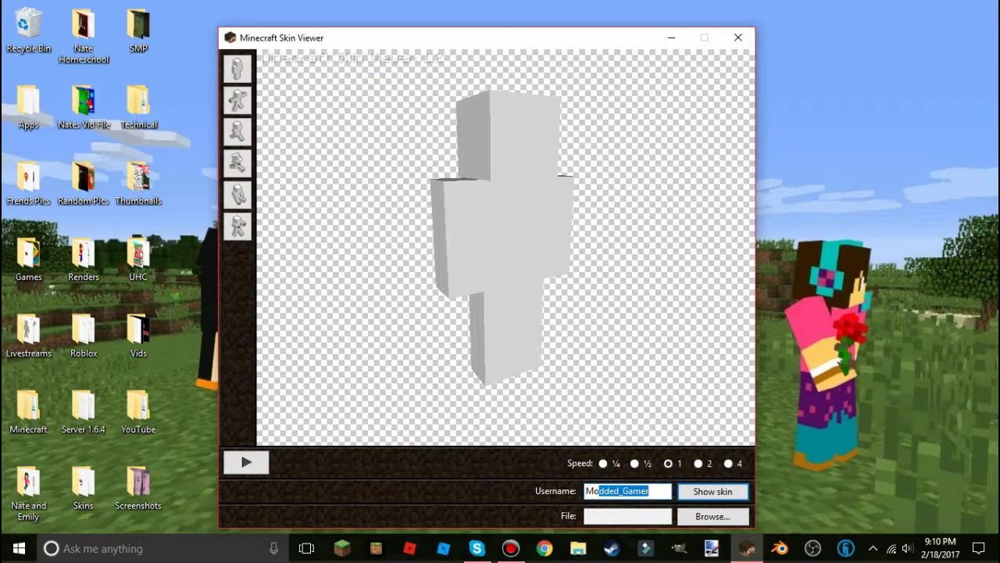
key(BackSpace)
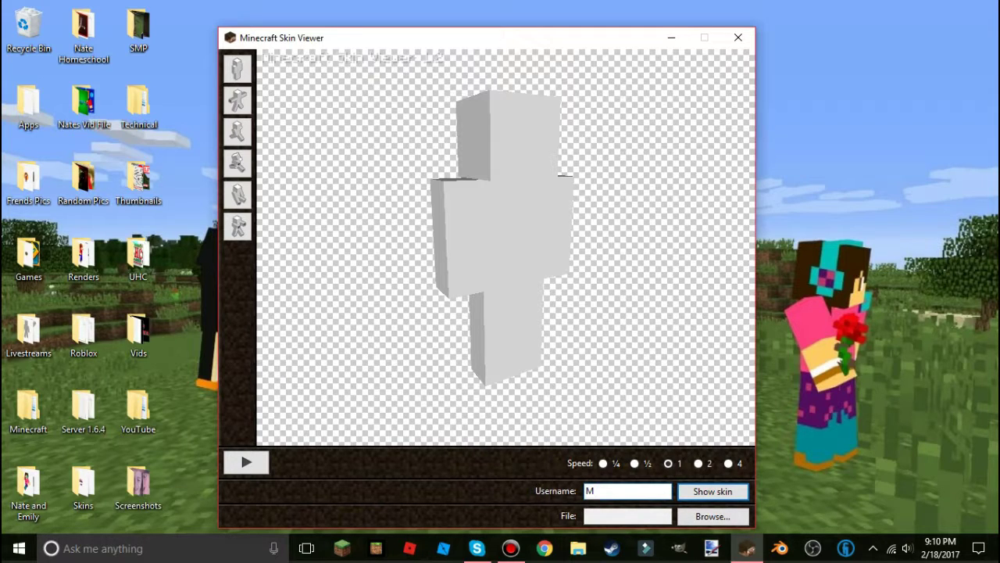
text(ark442)
key(ctrl+a)
click(601, 493)
- Load the player's skin and drag its arms, head and legs into a running pose, then rotate it
click(708, 493)
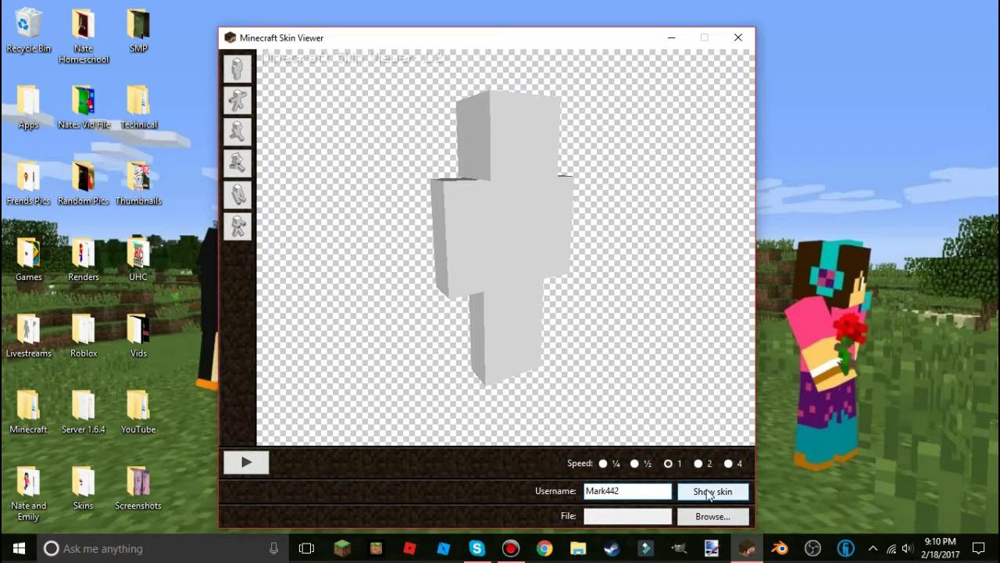
drag(669, 325, 625, 258)
drag(508, 130, 461, 142)
drag(439, 247, 395, 235)
drag(491, 335, 460, 402)
drag(518, 343, 578, 255)
drag(524, 232, 447, 204)
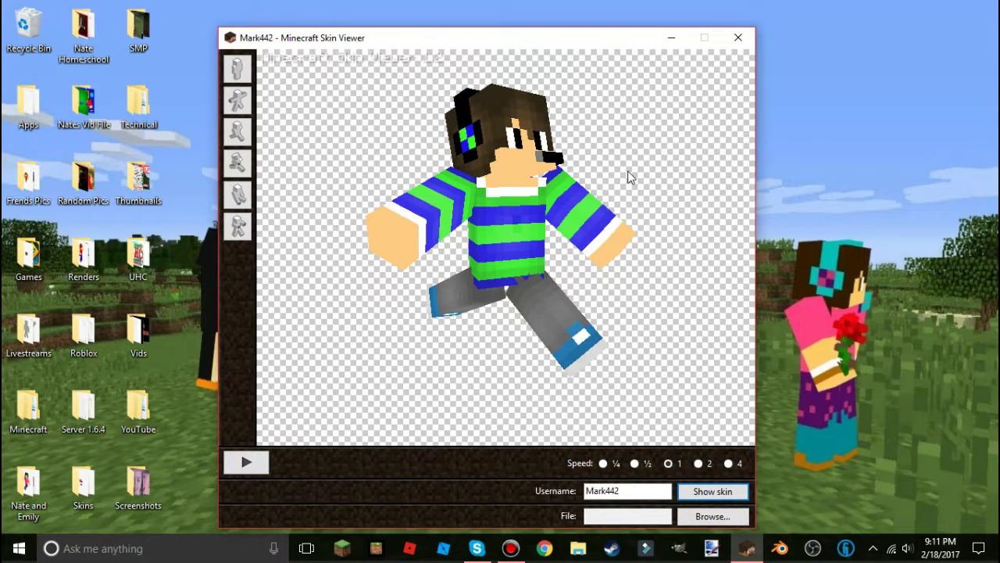
right_click(293, 186)
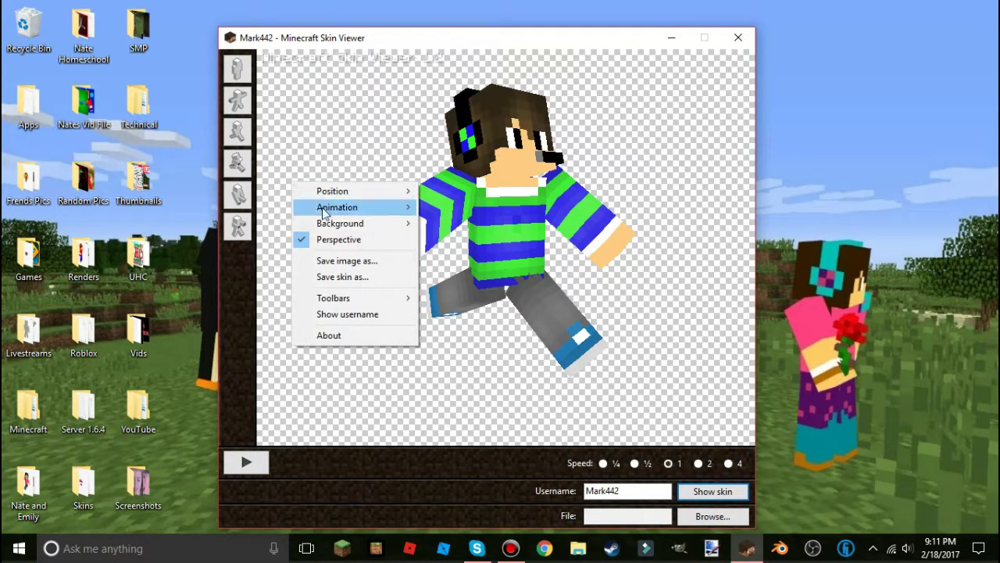
mouse_move(343, 226)
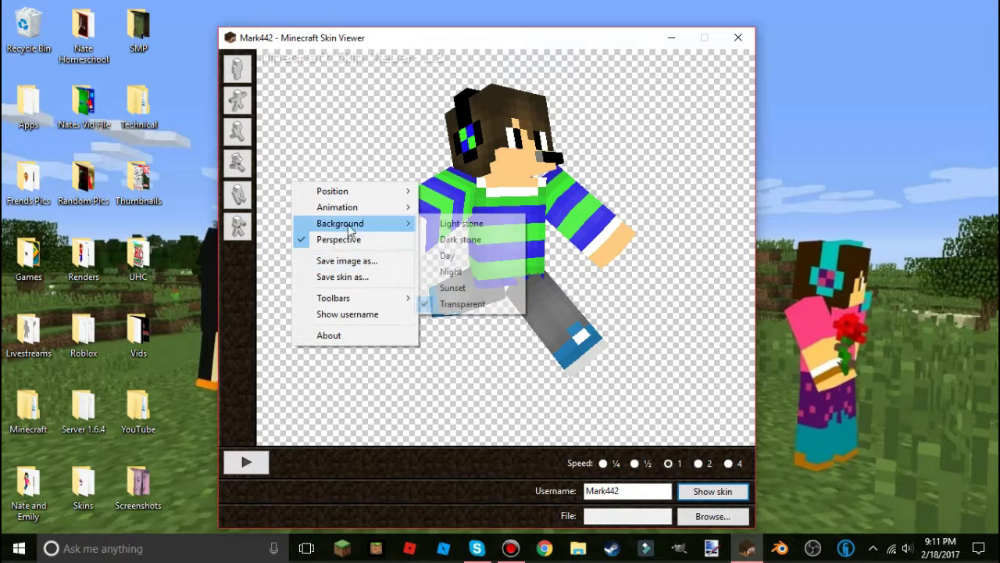
click(461, 239)
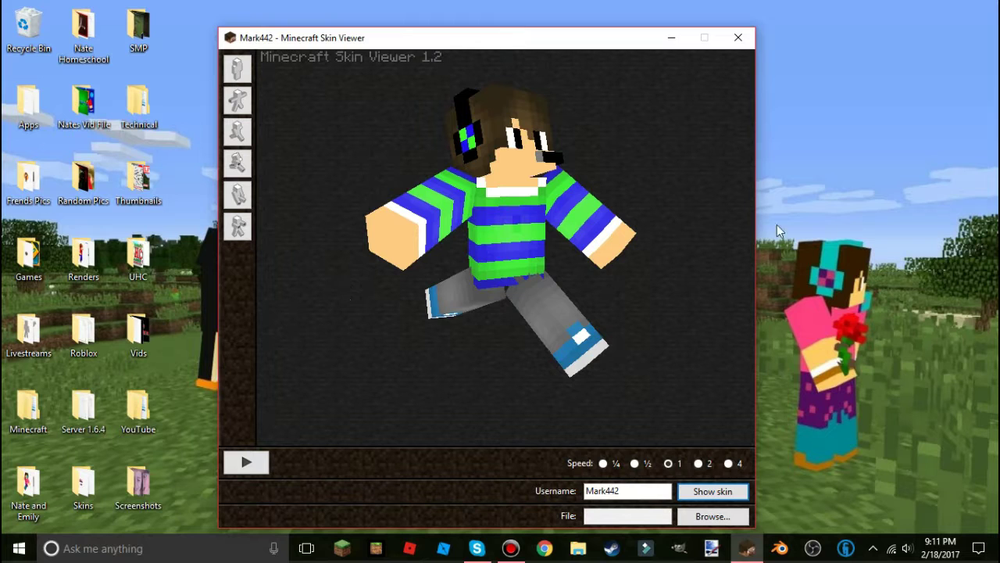
right_click(346, 322)
right_click(305, 258)
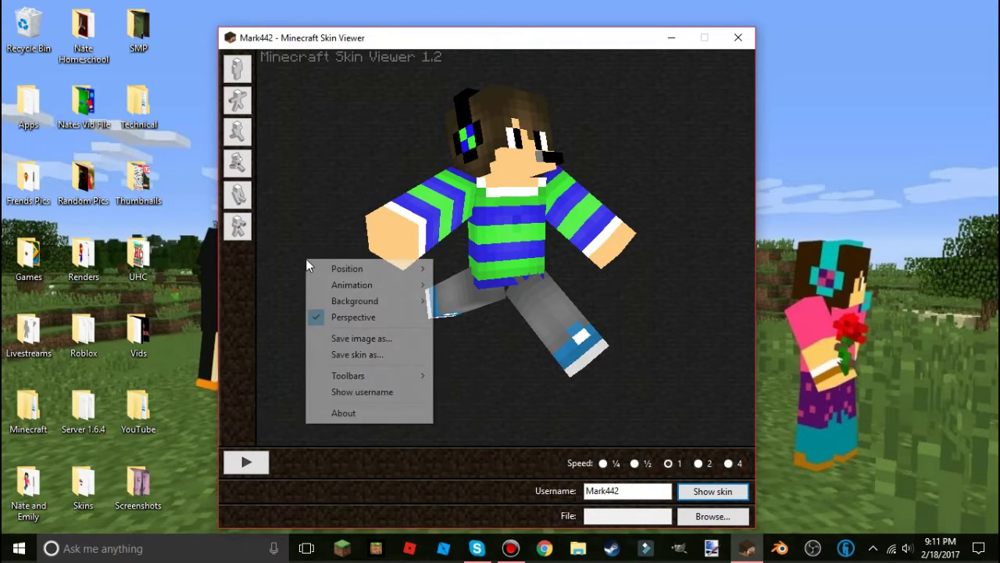
mouse_move(353, 303)
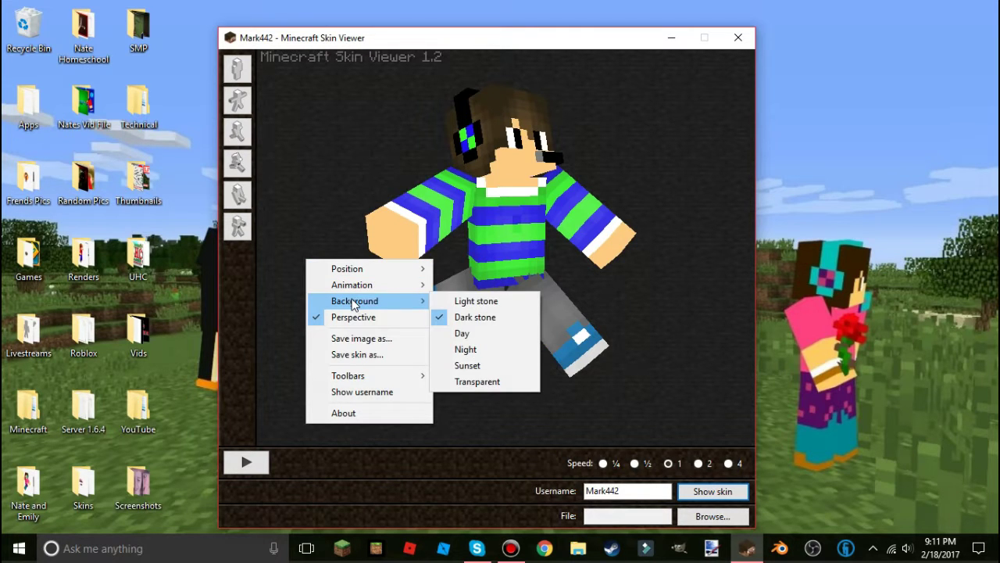
click(486, 382)
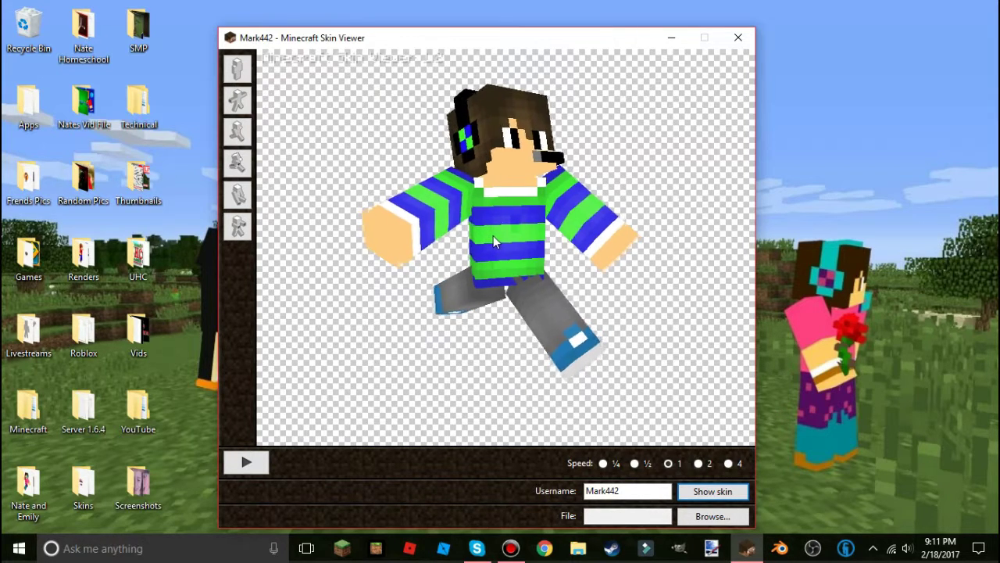
- Try Save skin as..., cancel it, and bring up the canvas menu offering Save image as...
right_click(433, 340)
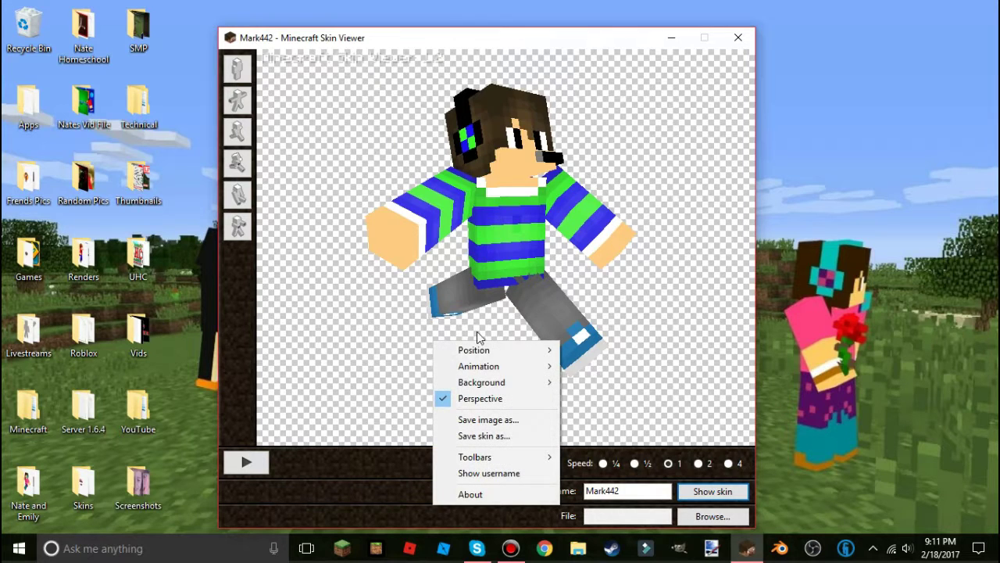
mouse_move(478, 352)
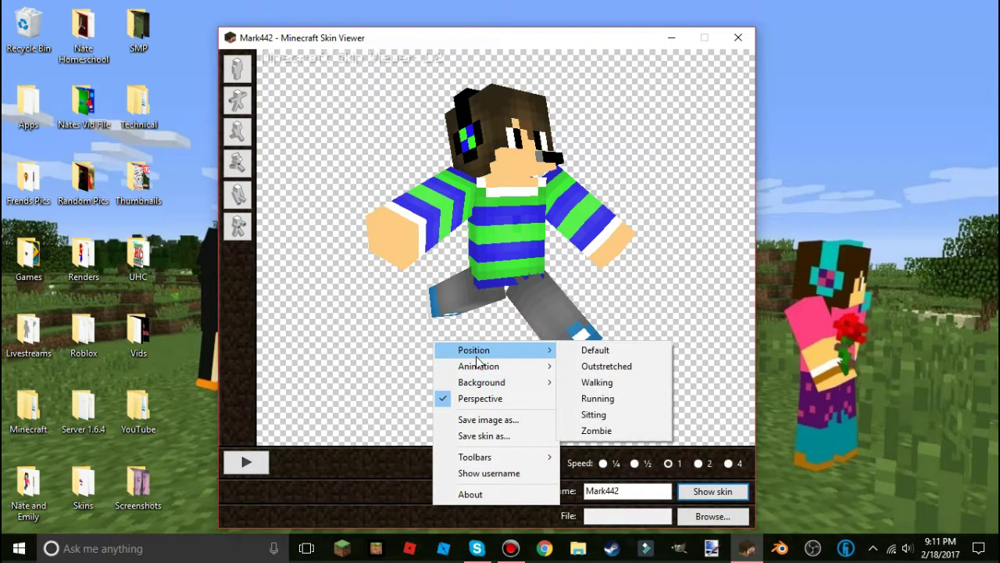
right_click(298, 315)
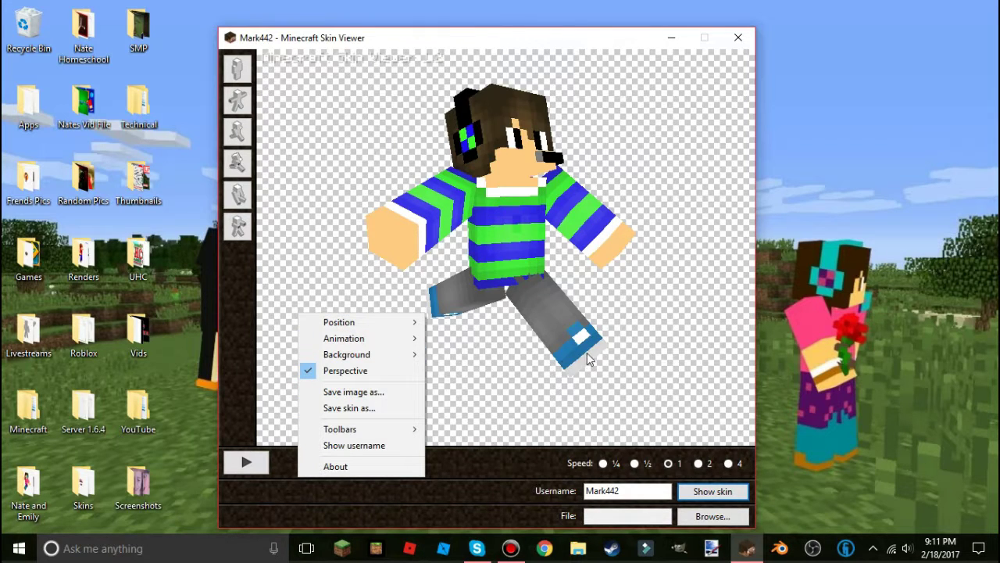
click(349, 408)
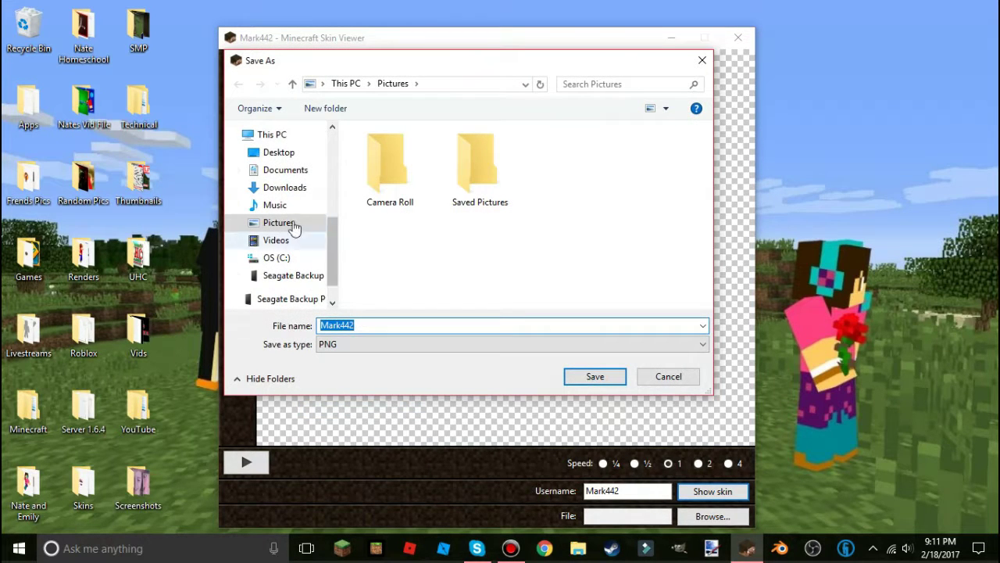
scroll(304, 236, up, 6)
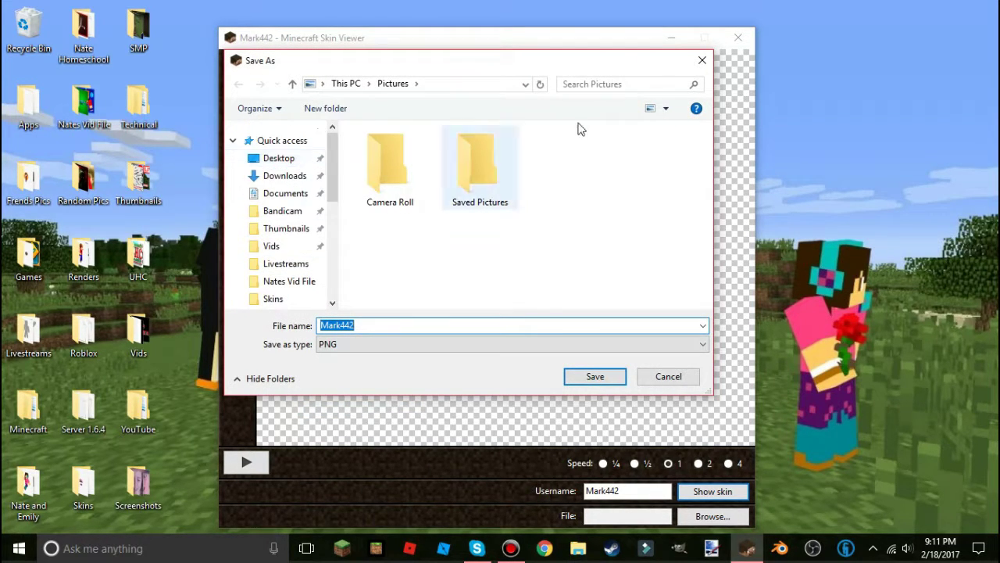
click(702, 60)
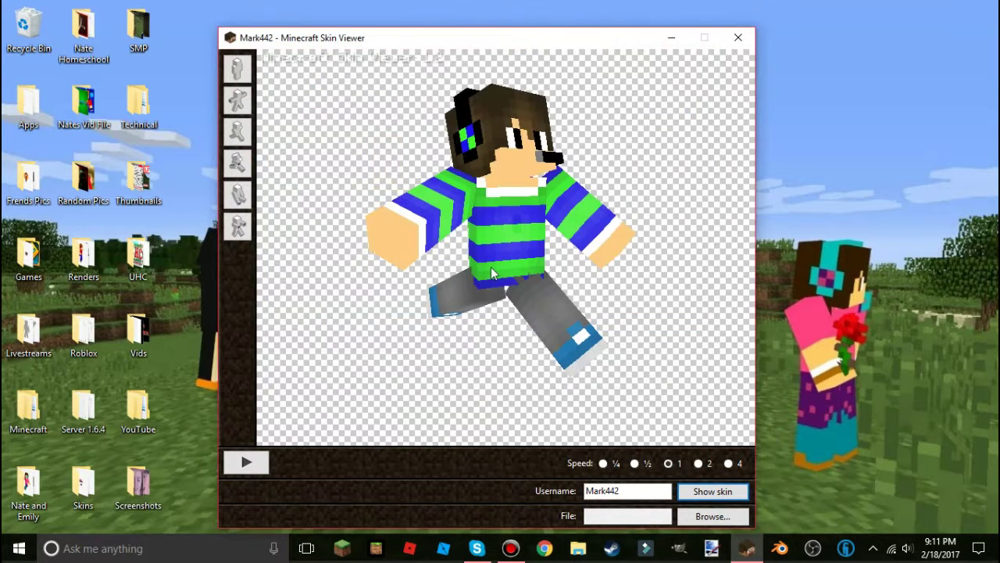
right_click(355, 322)
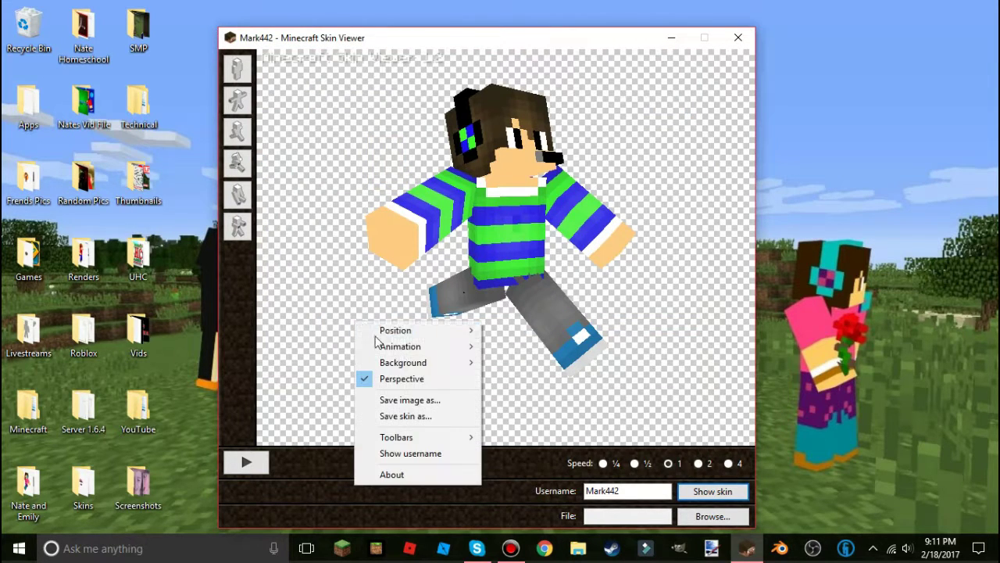
- Start Save image as..., name the file 'Mark Frolicing', and choose Desktop as the location
click(427, 401)
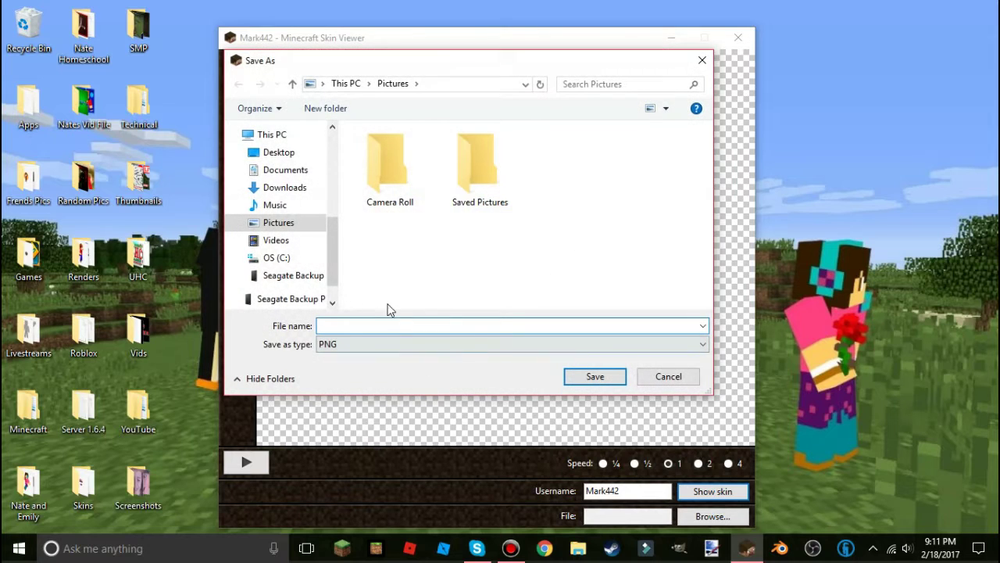
text(Mark)
scroll(283, 188, up, 2)
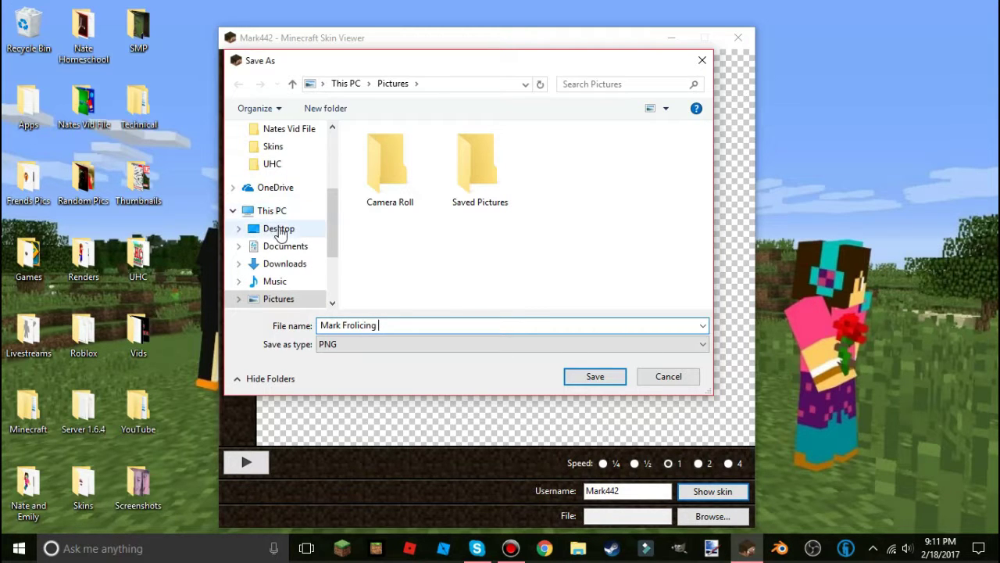
click(278, 229)
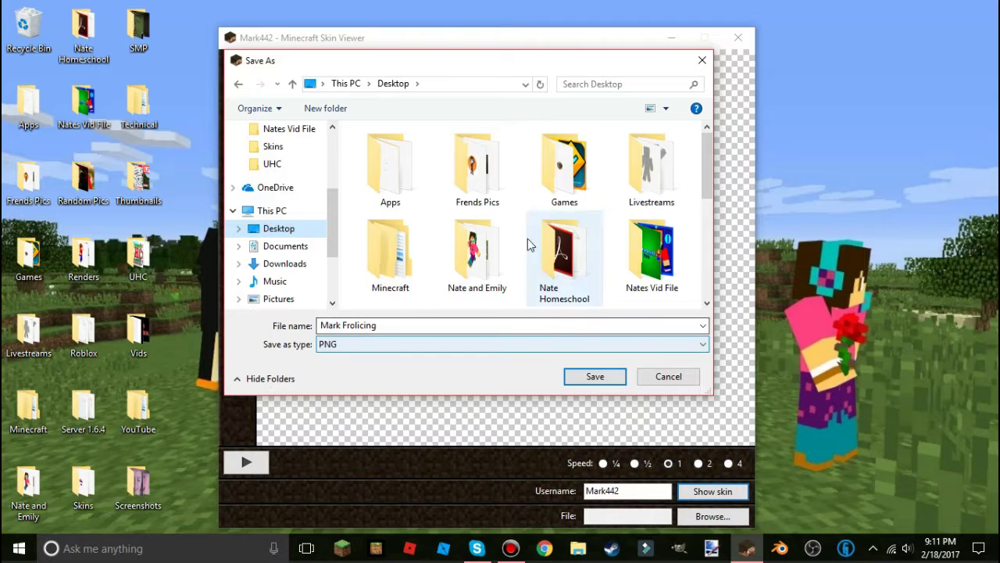
scroll(504, 215, down, 3)
scroll(508, 225, up, 3)
scroll(290, 231, down, 1)
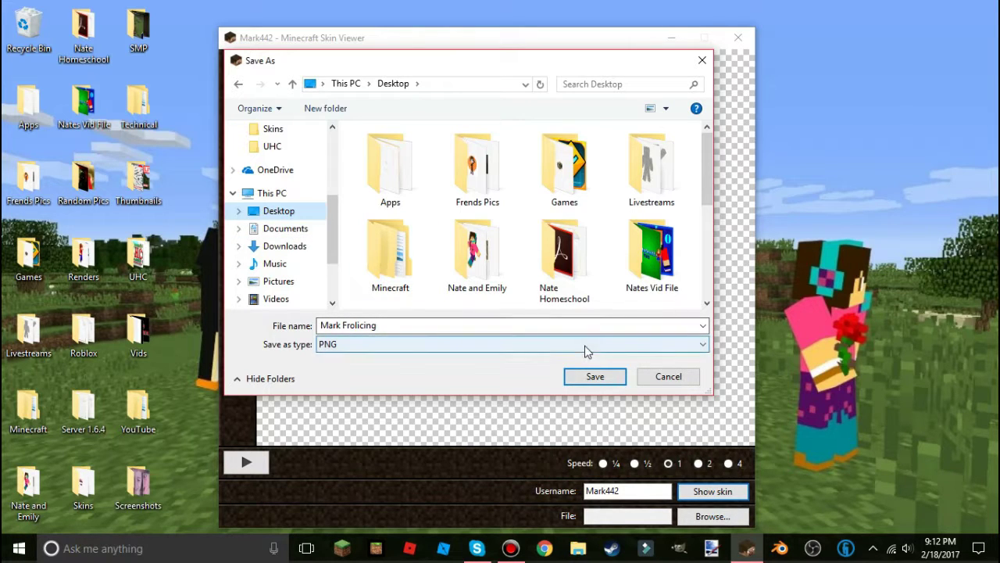
- Keep PNG as the file type and save the render to the Desktop
click(429, 346)
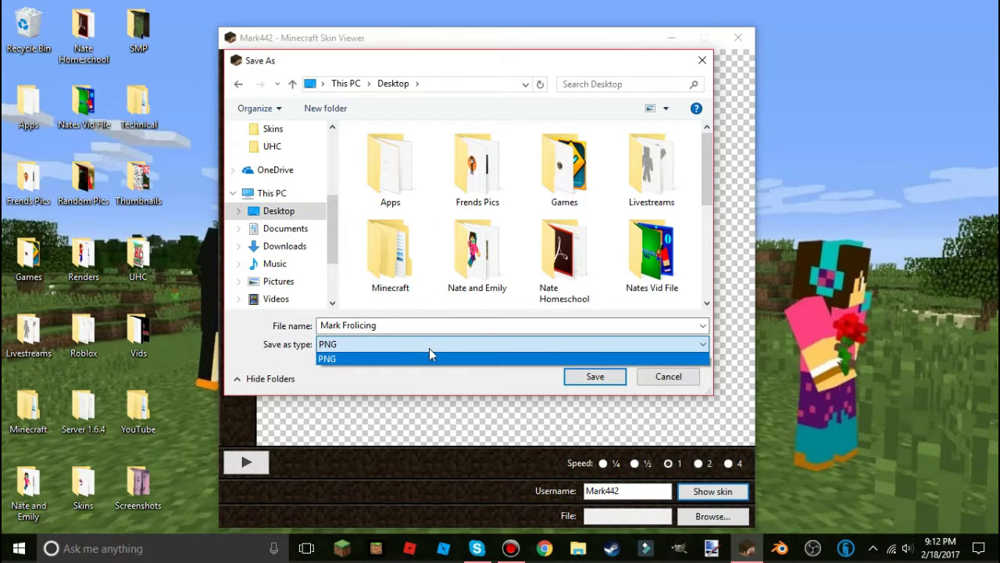
click(349, 358)
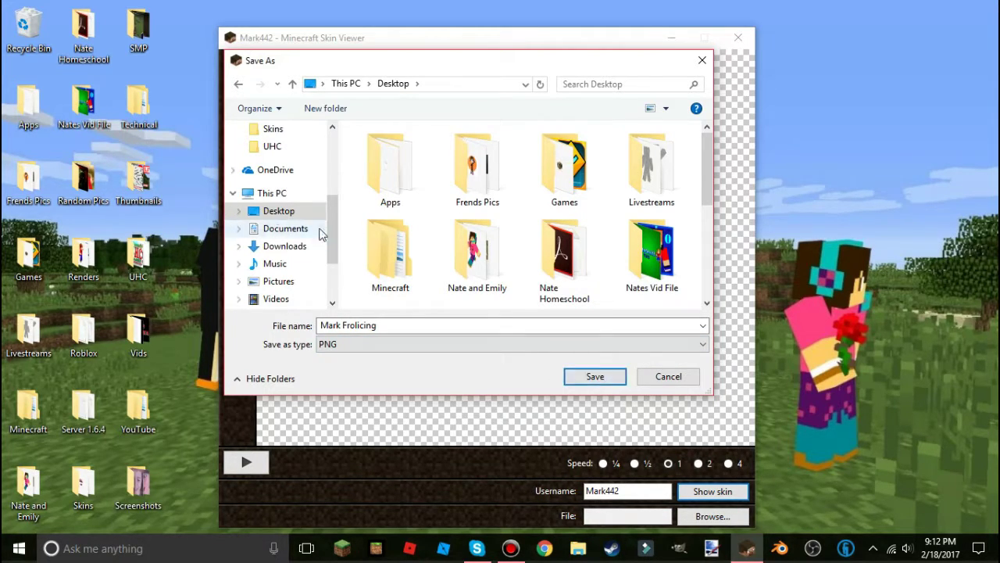
scroll(484, 232, down, 3)
scroll(485, 231, up, 2)
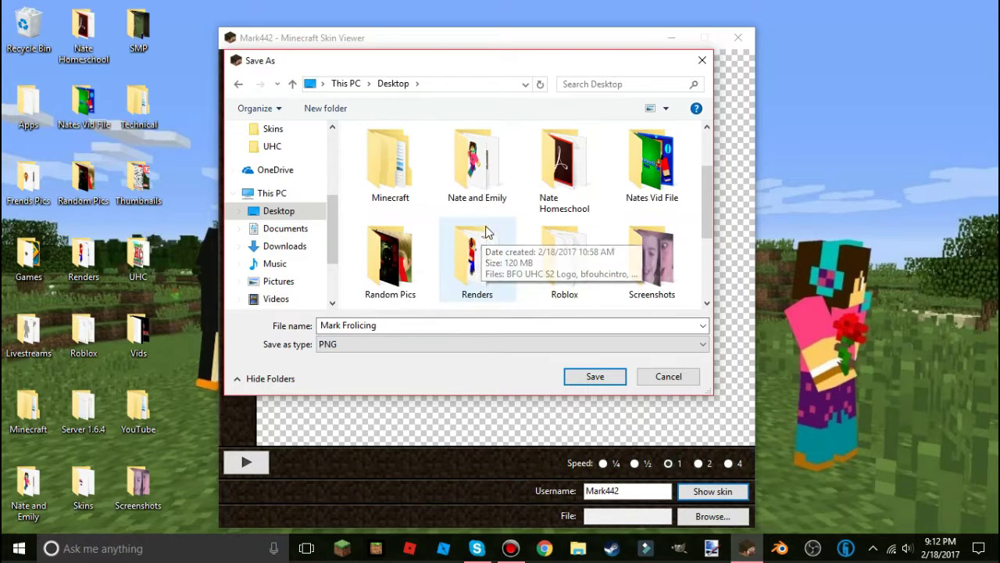
click(595, 377)
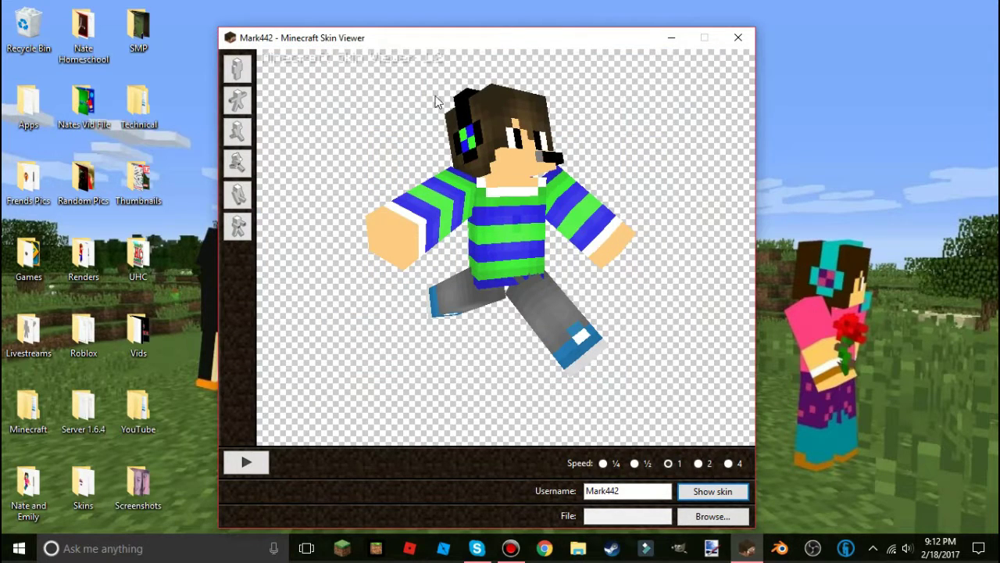
- Check Mark Frolicing.png in Photos, close Photos and Skin Viewer, and start Chrome
click(677, 39)
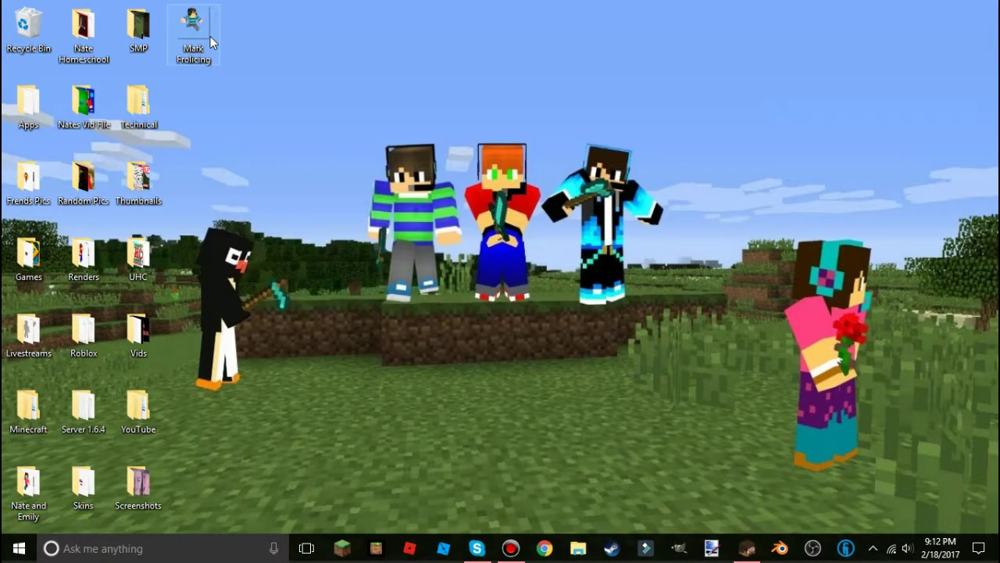
double_click(203, 36)
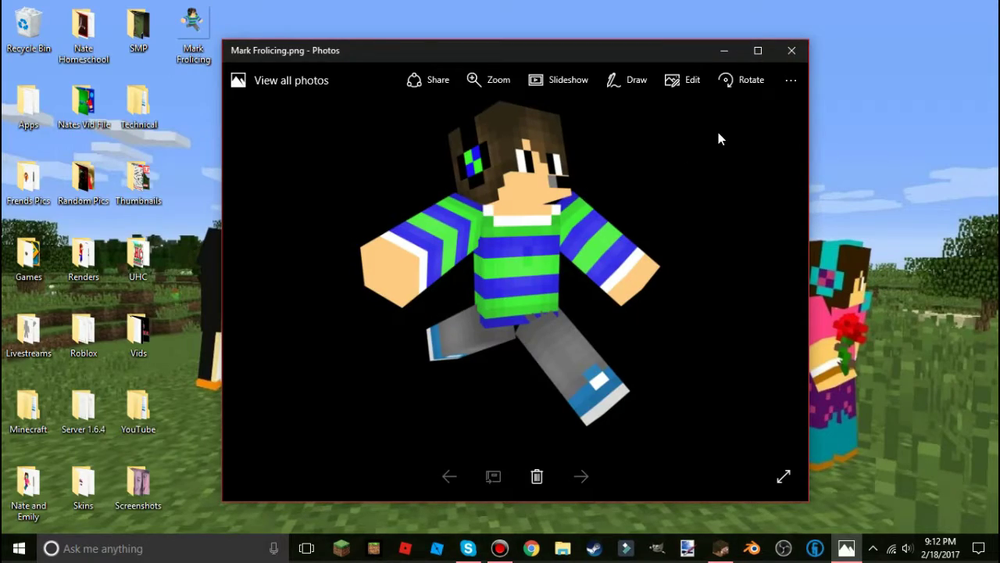
click(789, 50)
click(747, 548)
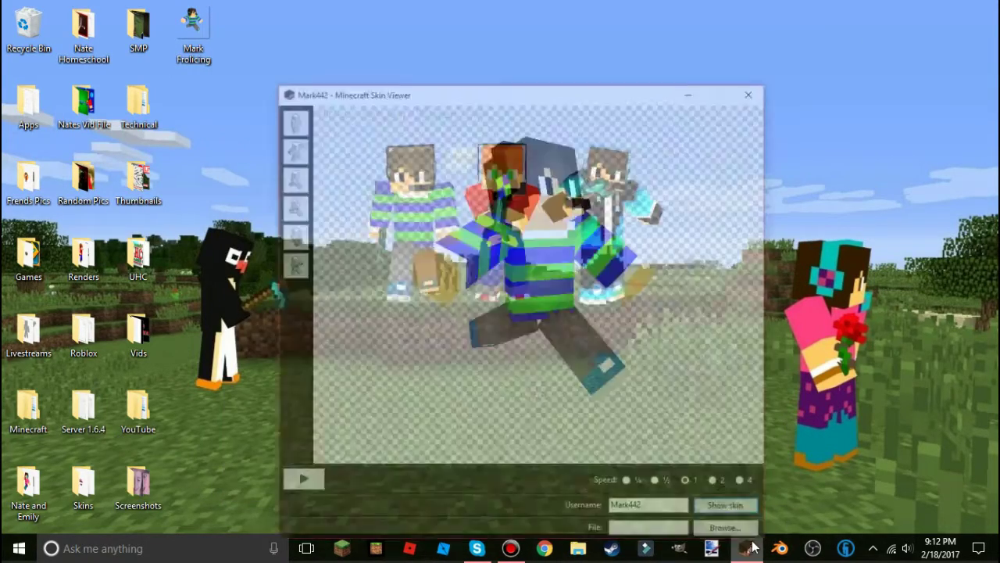
click(737, 37)
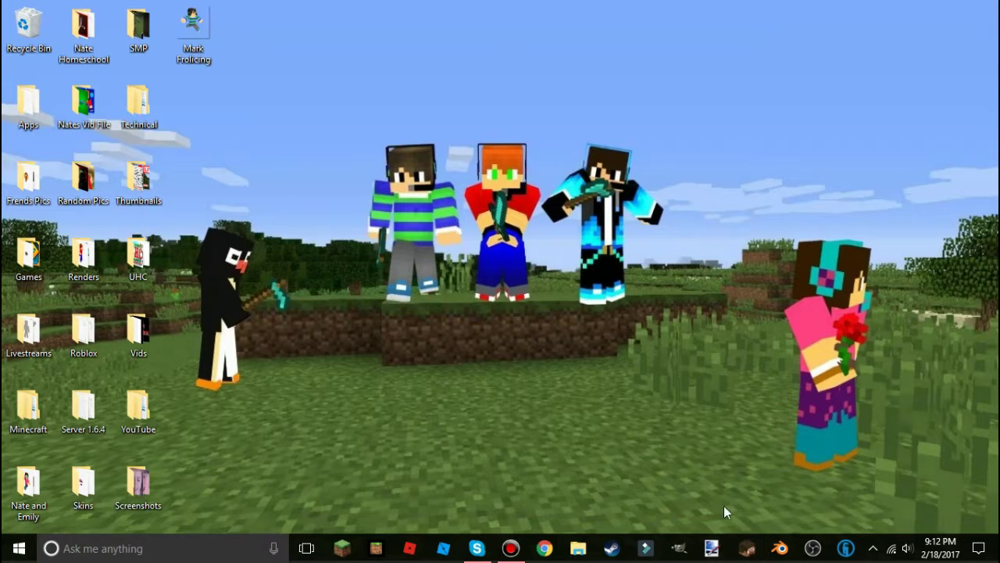
click(544, 549)
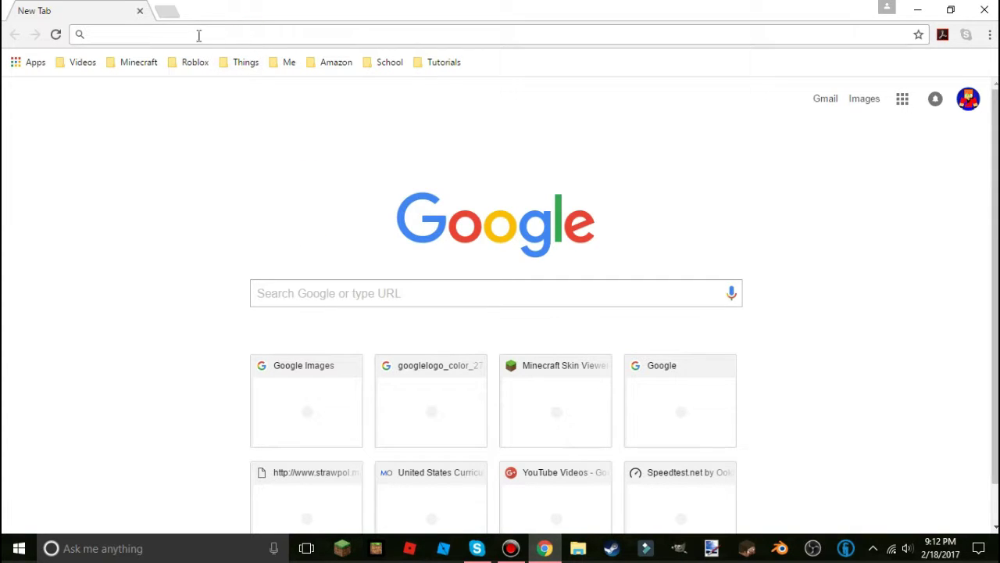
- Load Nova Skin - Minecraft Skin Editor from Chrome's Minecraft bookmarks folder
click(118, 65)
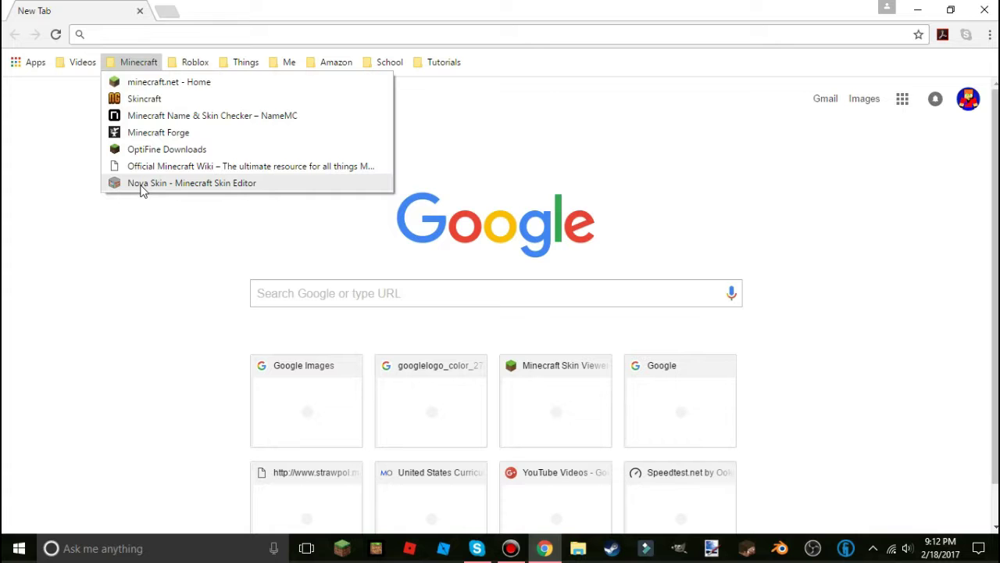
click(143, 186)
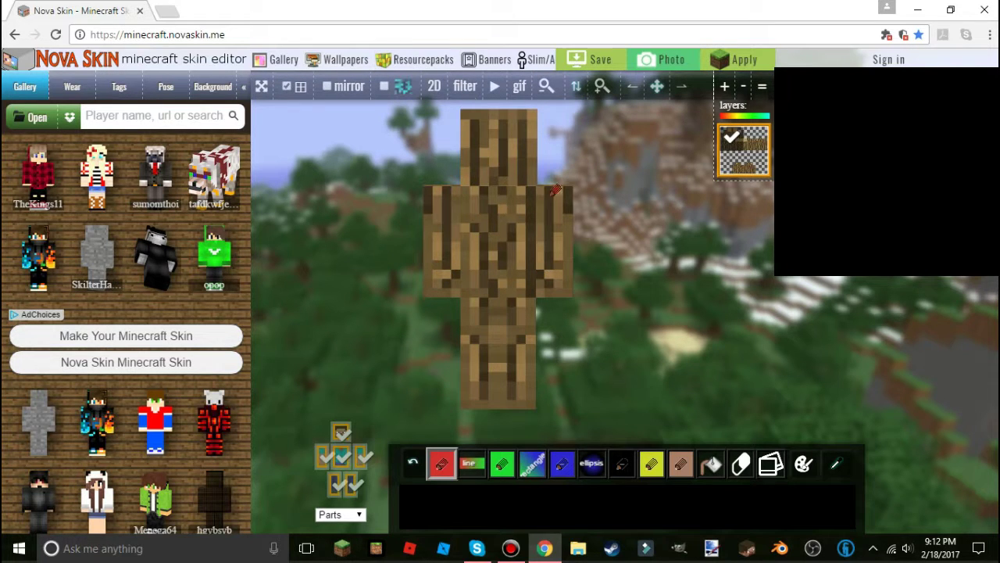
mouse_move(631, 231)
mouse_down()
mouse_move(422, 234)
mouse_move(440, 218)
mouse_move(621, 225)
mouse_move(594, 234)
mouse_move(598, 271)
mouse_move(609, 239)
mouse_move(565, 237)
mouse_move(604, 236)
mouse_move(611, 206)
mouse_move(578, 260)
mouse_move(661, 242)
mouse_move(637, 236)
mouse_up()
mouse_move(514, 200)
mouse_down()
mouse_move(515, 248)
mouse_move(470, 228)
mouse_move(470, 206)
mouse_move(506, 234)
mouse_up()
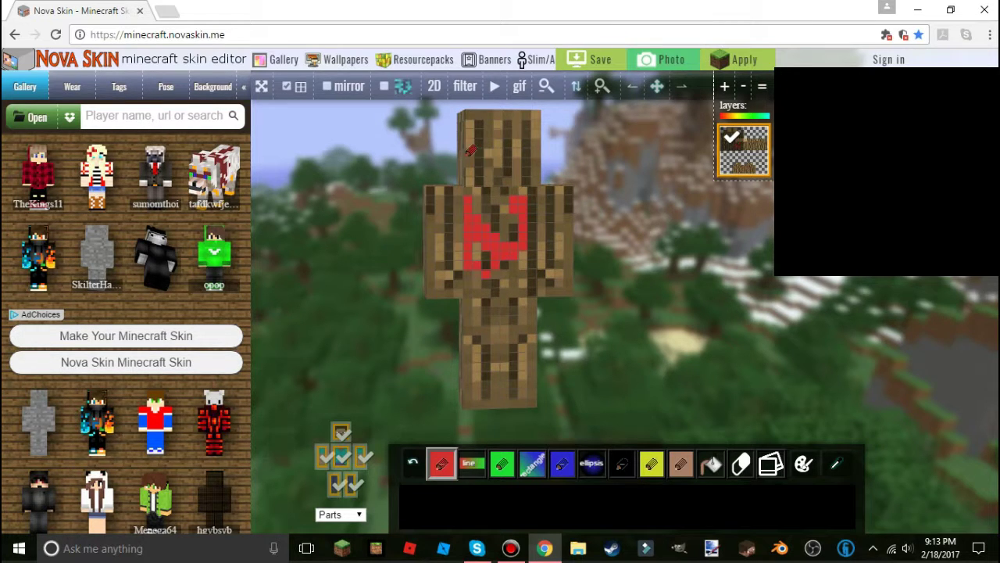
drag(488, 161, 524, 164)
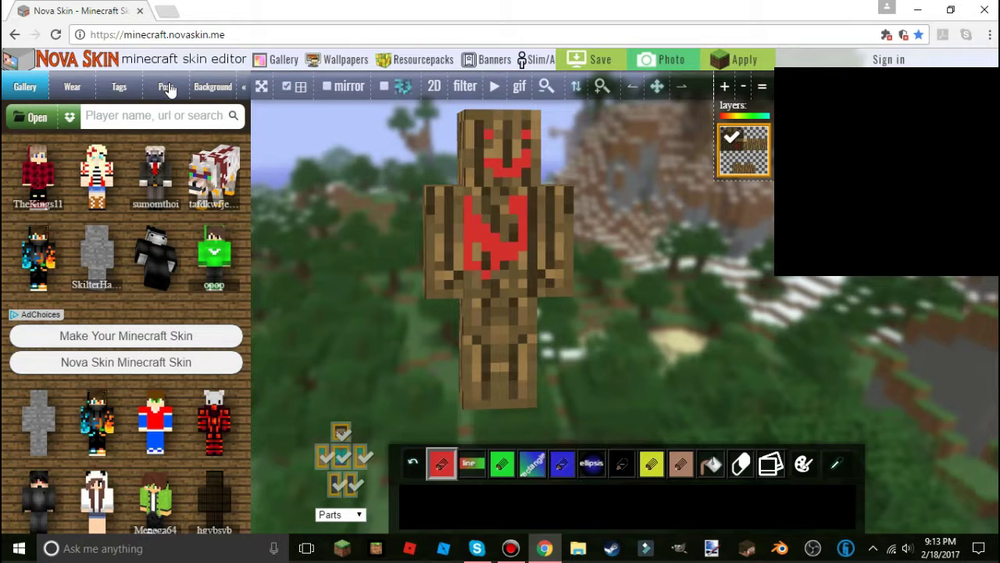
drag(563, 160, 591, 218)
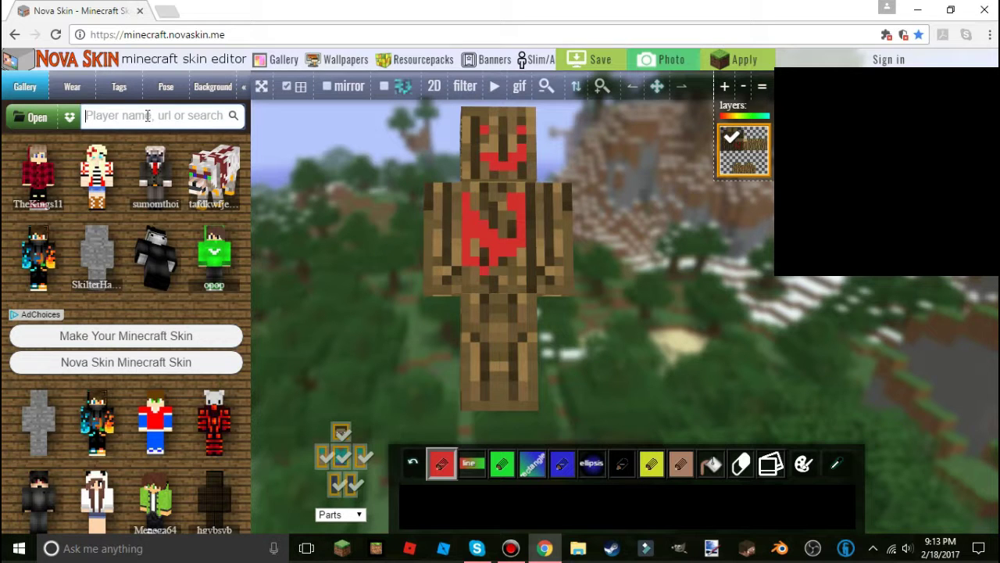
click(38, 119)
scroll(319, 172, down, 3)
scroll(89, 196, up, 3)
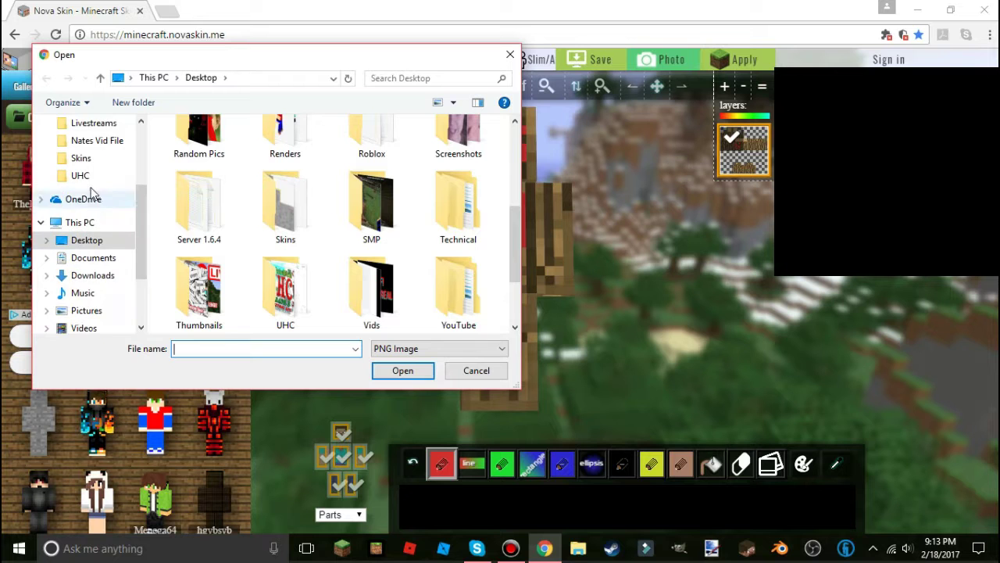
click(510, 55)
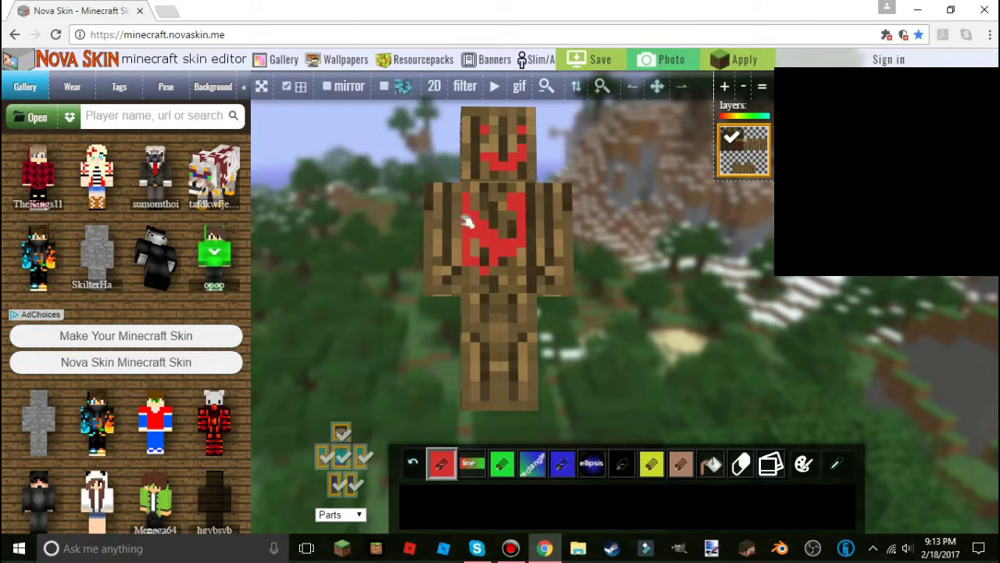
- In the Pose panel, try the T-pose and other presets, then return to the standing pose
click(165, 87)
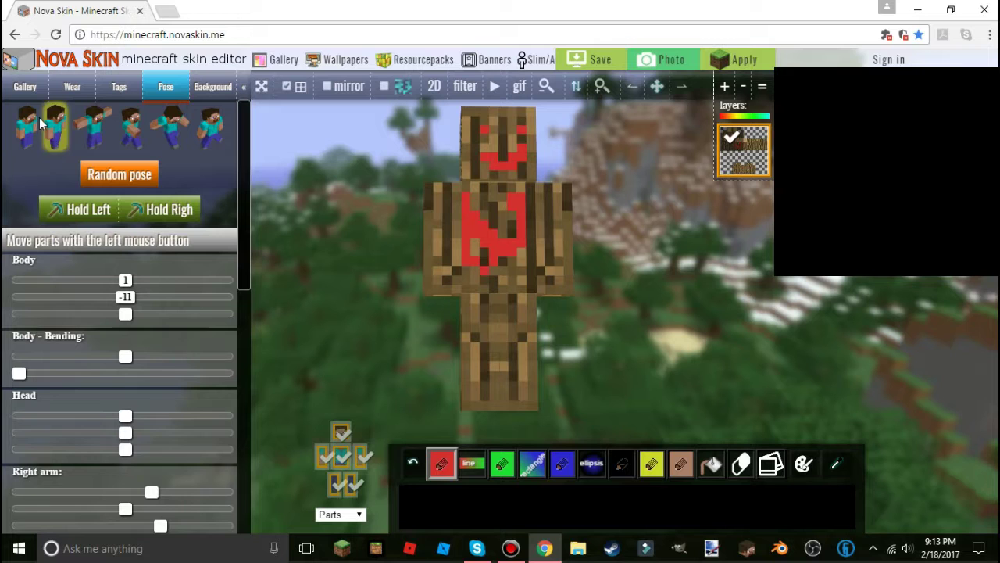
click(86, 131)
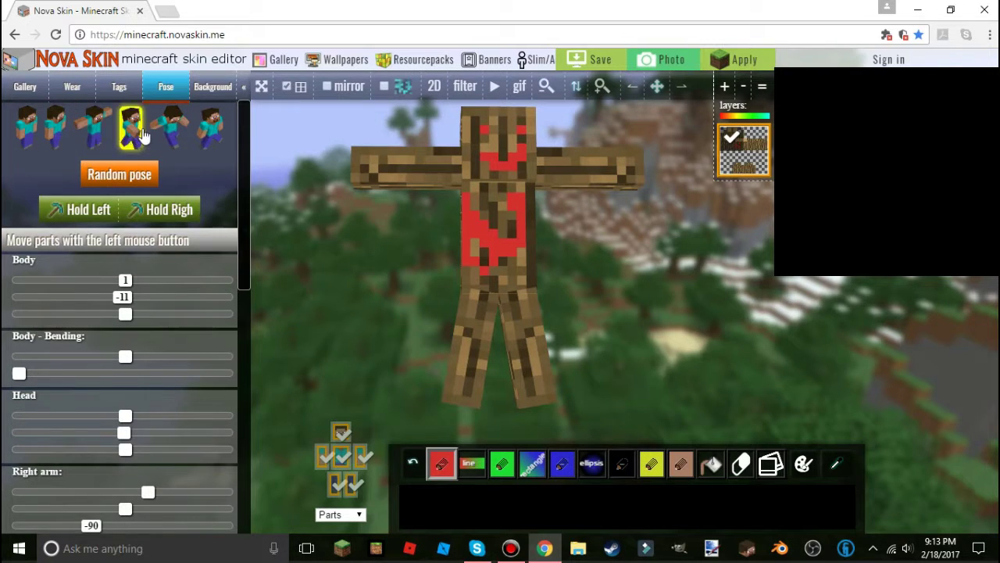
click(131, 129)
click(171, 126)
click(210, 129)
scroll(125, 218, down, 1)
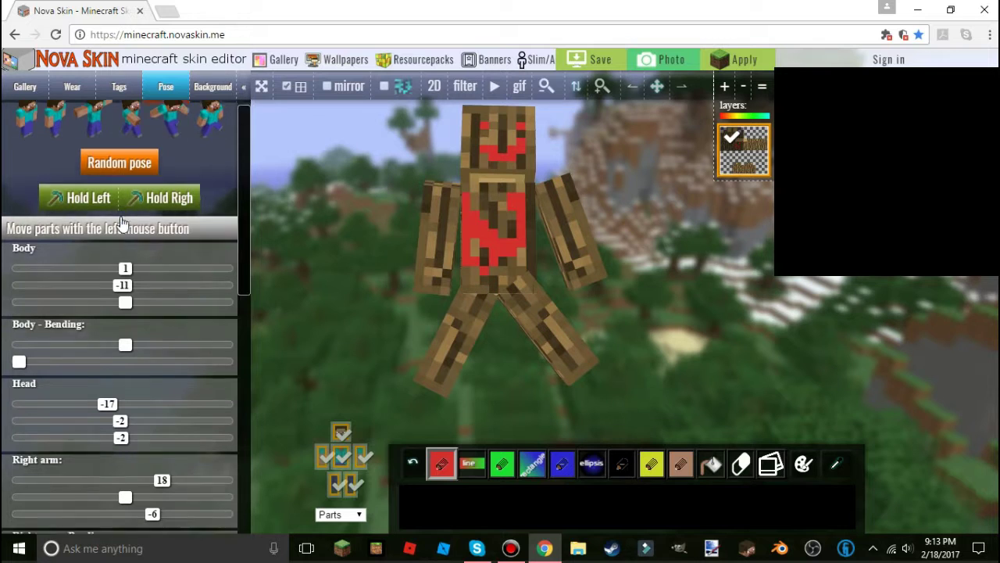
scroll(83, 152, up, 1)
click(27, 133)
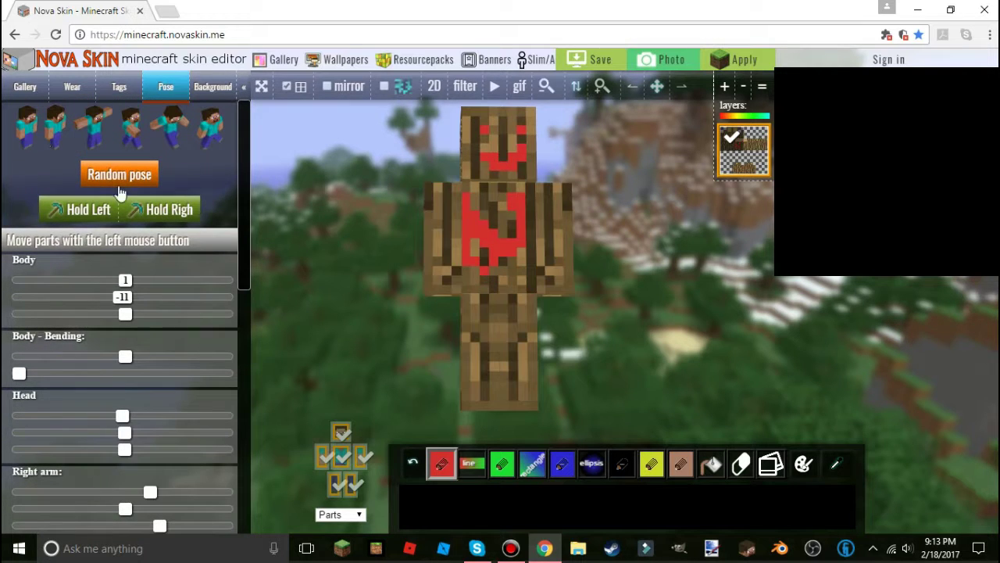
- Rotate the model and paint red streaks down the torso's right edge with the pencil
mouse_move(572, 299)
mouse_down()
mouse_move(502, 290)
mouse_move(496, 272)
mouse_move(619, 270)
mouse_up()
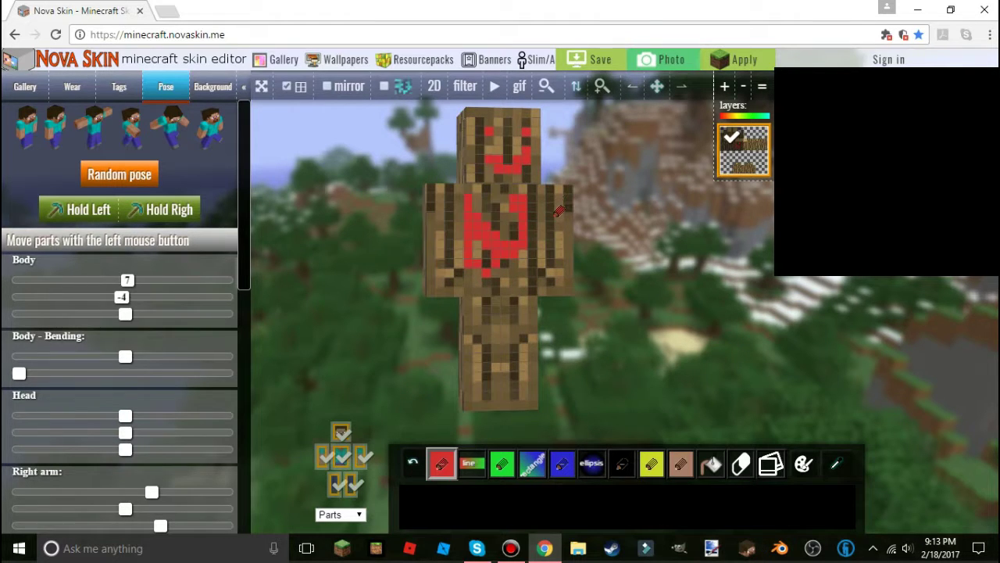
drag(556, 216, 562, 237)
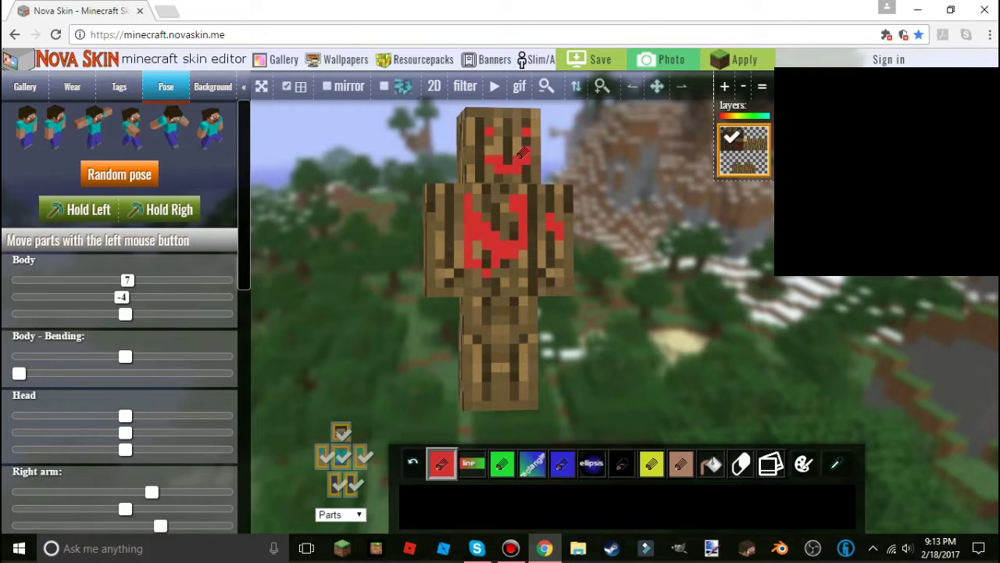
mouse_move(561, 205)
mouse_down()
mouse_move(568, 278)
mouse_move(547, 195)
mouse_up()
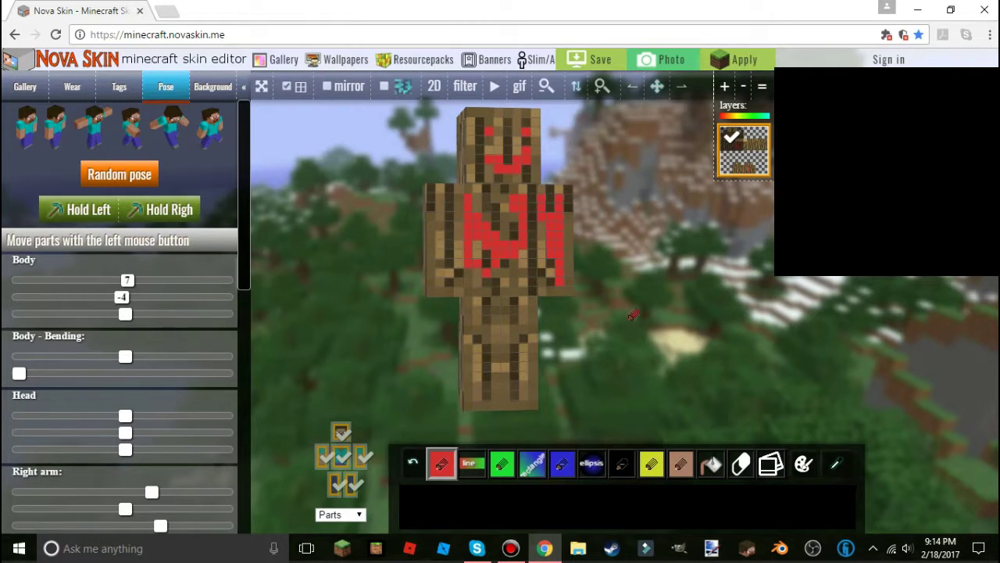
- Undo all the painted strokes until the skin is a blank grid
key(ctrl+z)
key(ctrl+z)
key(ctrl+z)
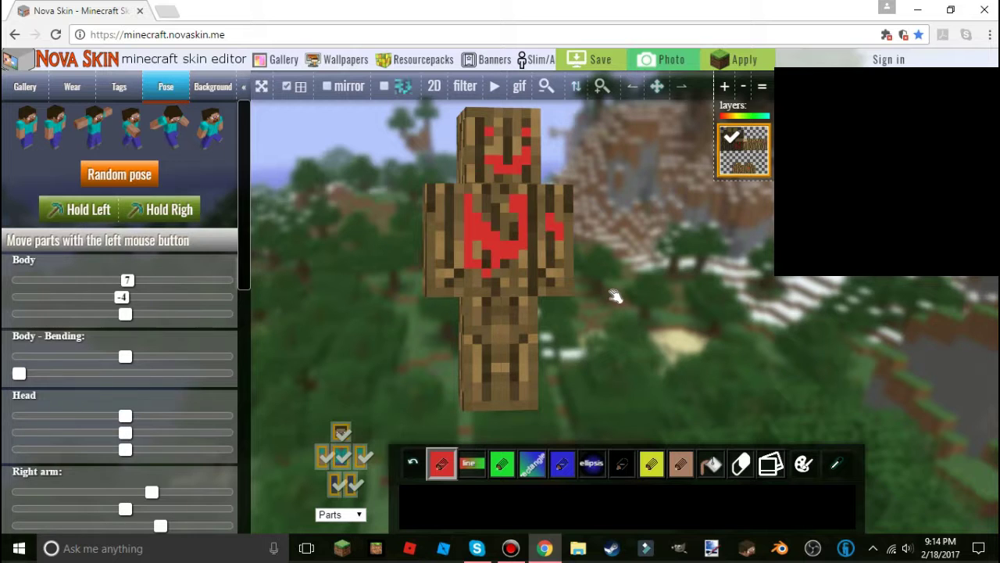
key(ctrl+z)
key(ctrl+z)
key(ctrl+z)
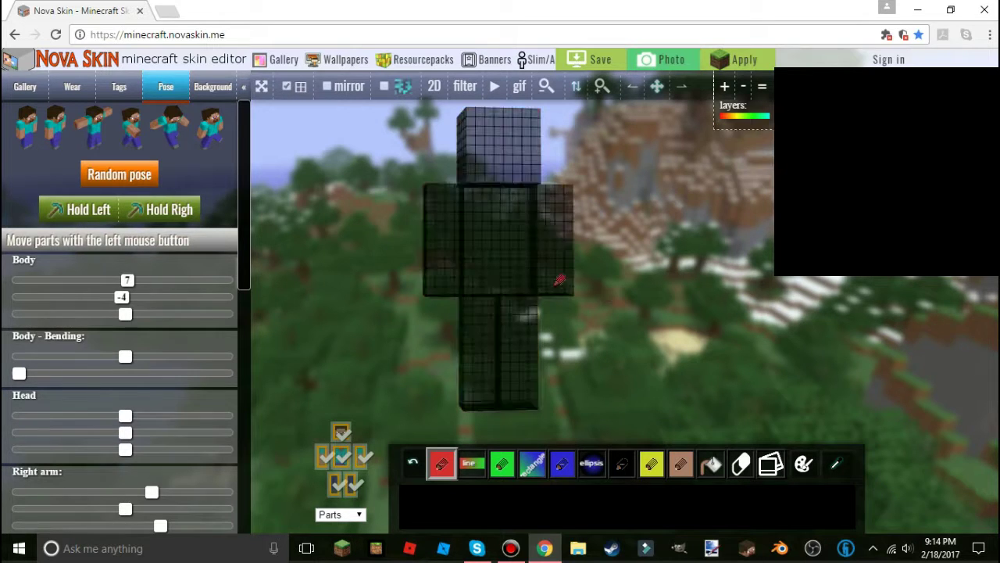
key(ctrl+z)
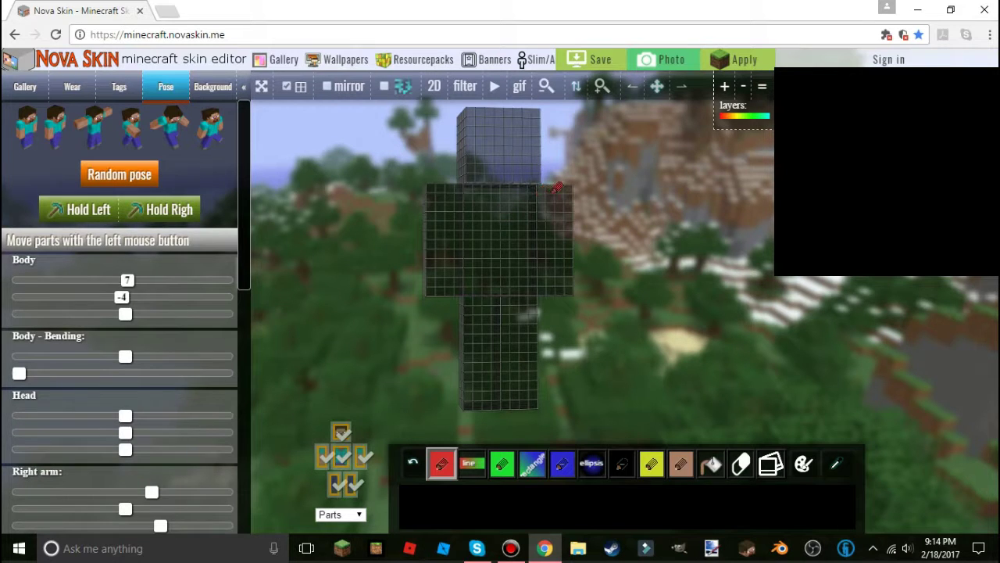
key(ctrl+z)
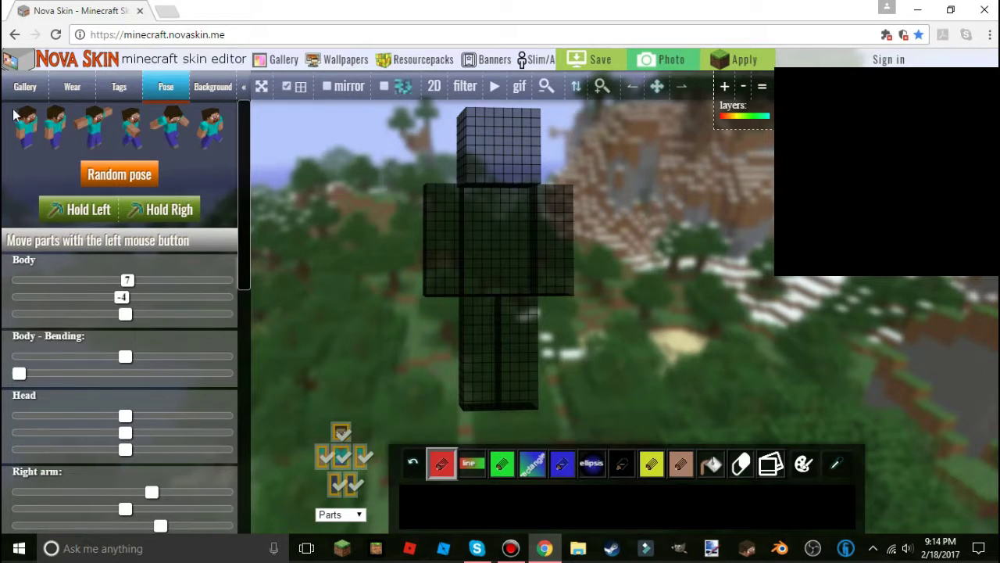
- Go back to the skin gallery and open a skin file from the computer
click(36, 89)
click(35, 117)
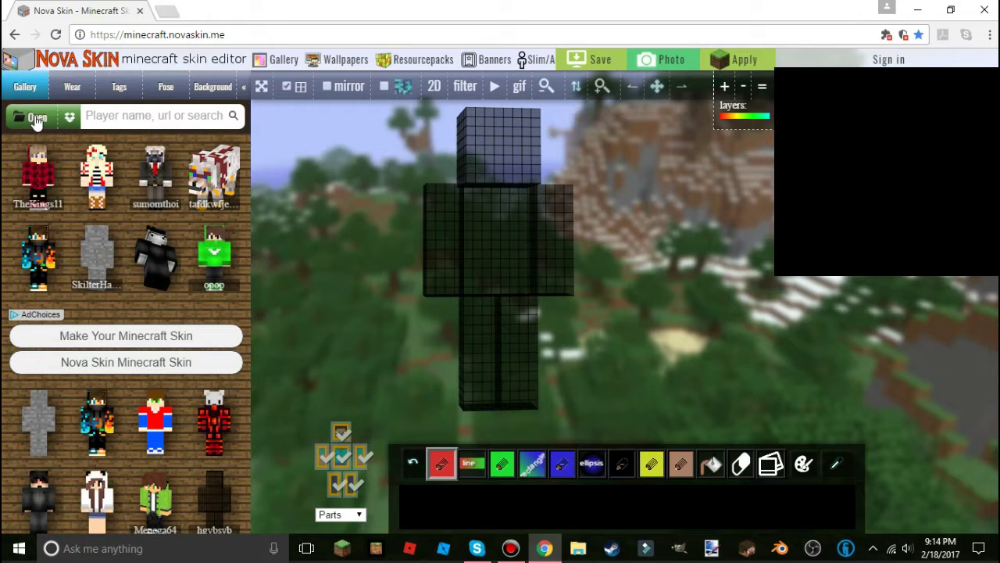
scroll(286, 223, down, 5)
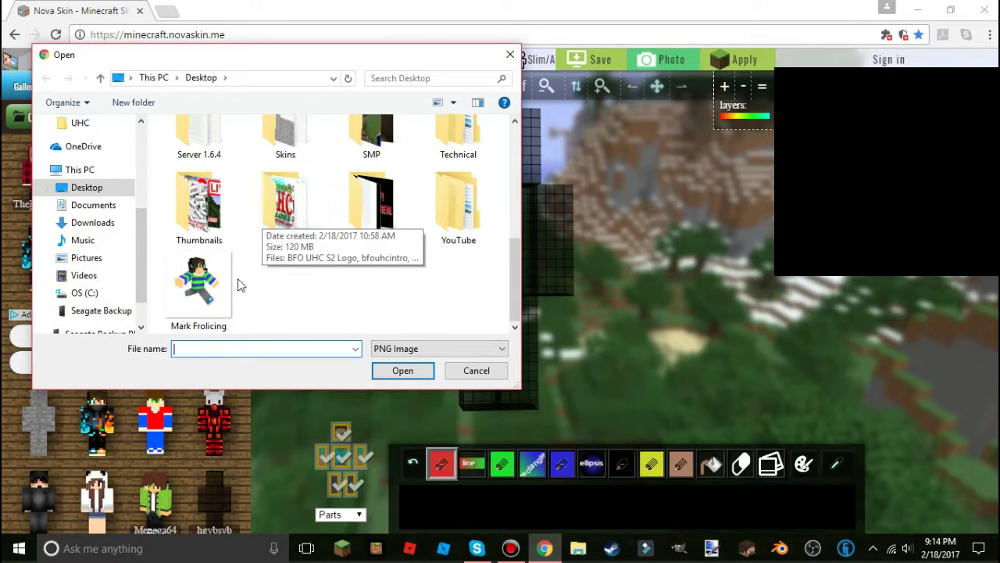
- Open the Dirt file from Desktop > Skins and show the Pose settings
scroll(98, 219, up, 1)
click(80, 141)
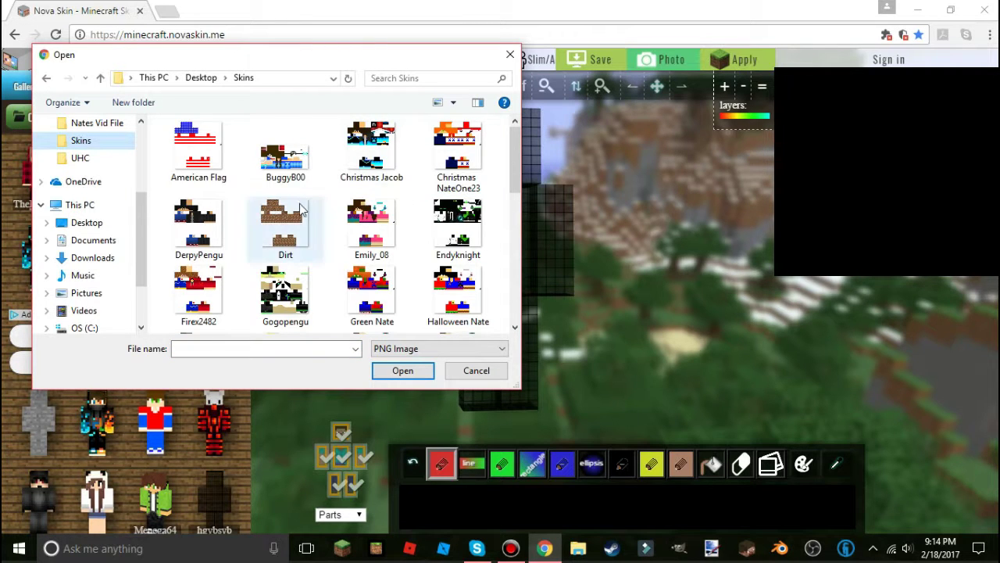
click(286, 225)
click(403, 370)
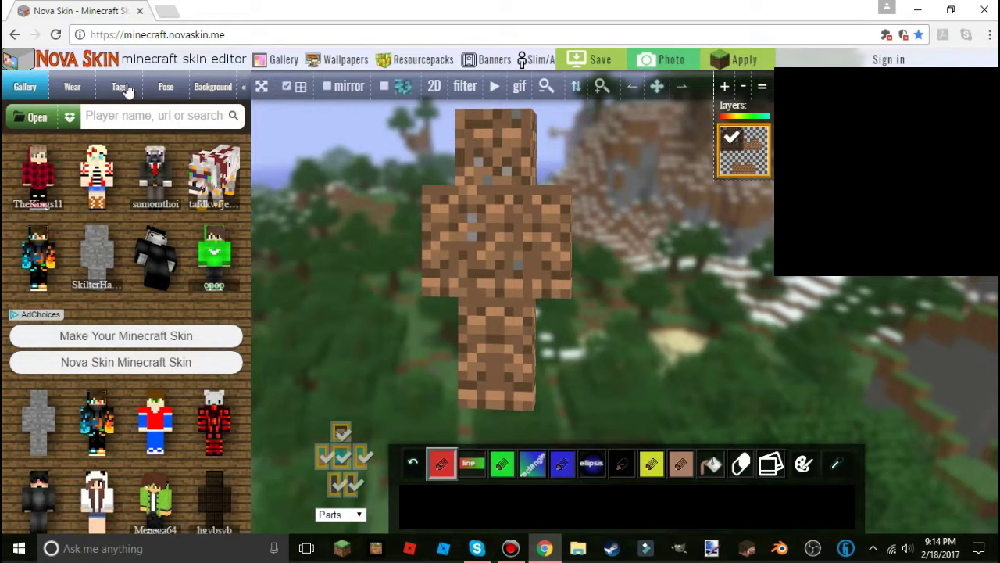
click(165, 87)
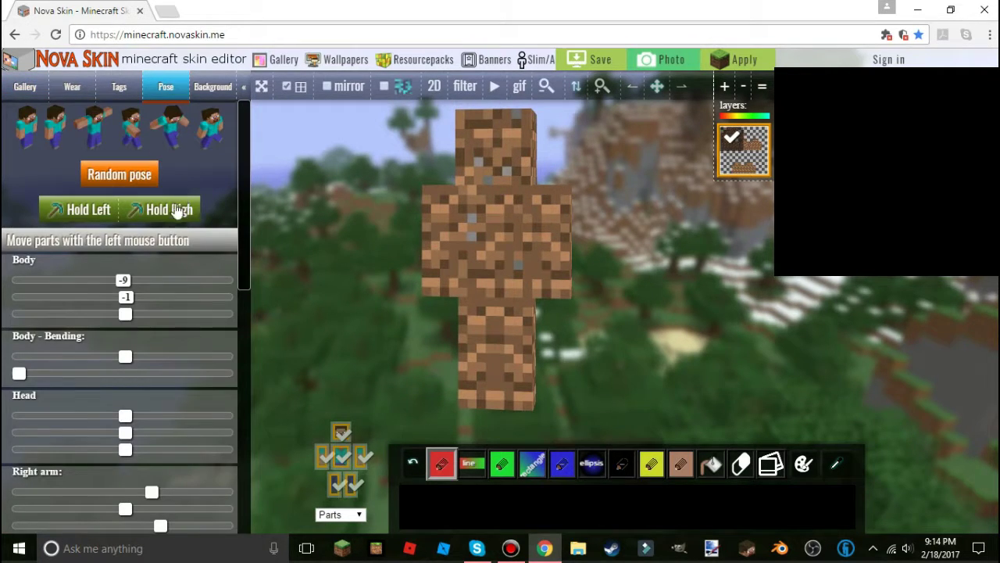
- Raise the Body - Bending sliders, putting the second value at 0.15
scroll(153, 234, down, 2)
scroll(145, 238, up, 2)
scroll(145, 240, down, 1)
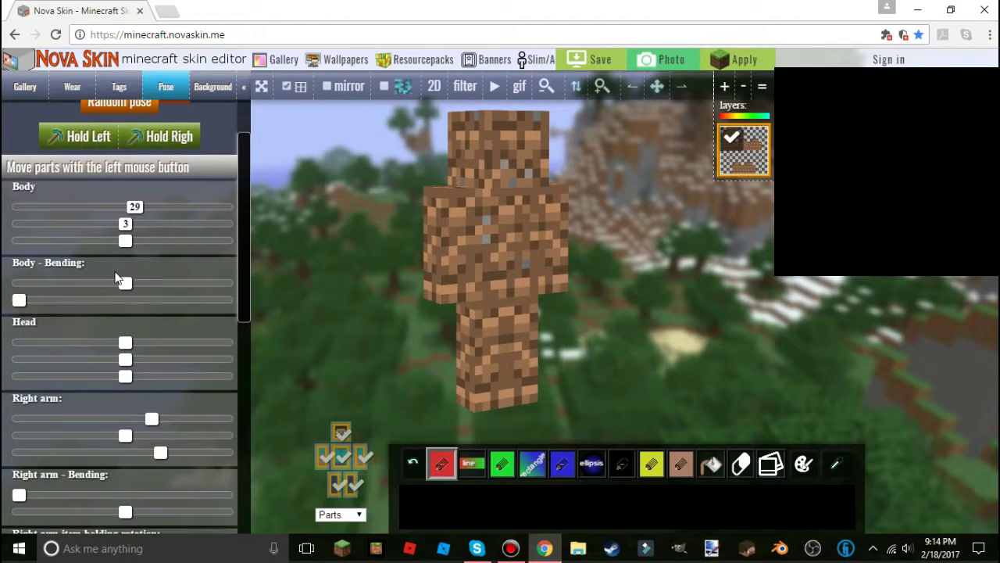
scroll(122, 256, down, 1)
drag(122, 210, 152, 215)
click(19, 227)
drag(39, 227, 56, 235)
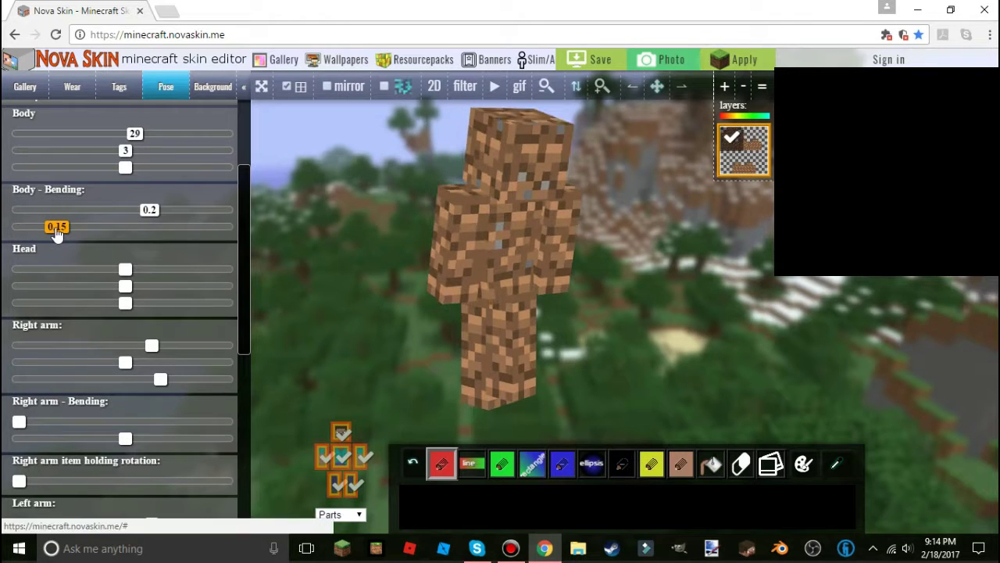
- Lower the first Body - Bending value to 0.05
click(145, 216)
click(145, 216)
drag(142, 219, 132, 219)
scroll(138, 220, down, 2)
scroll(138, 222, up, 2)
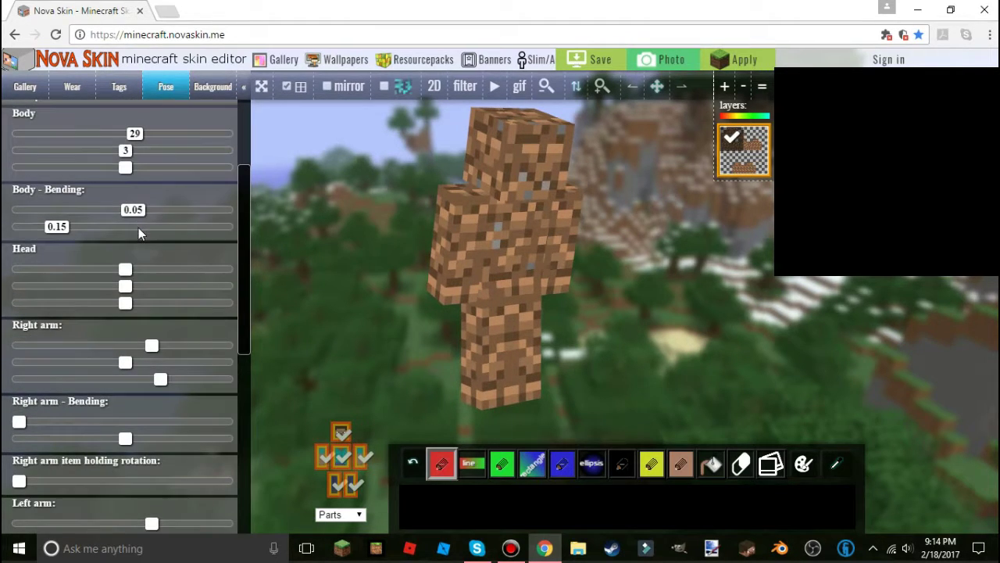
scroll(99, 270, down, 1)
scroll(101, 265, up, 1)
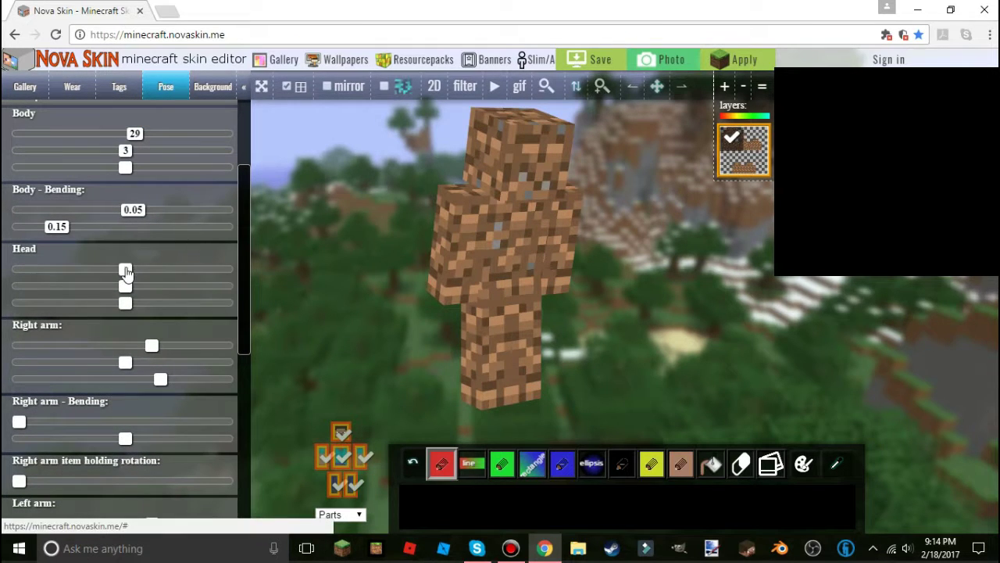
- Set the head's first rotation to -11
drag(123, 271, 108, 271)
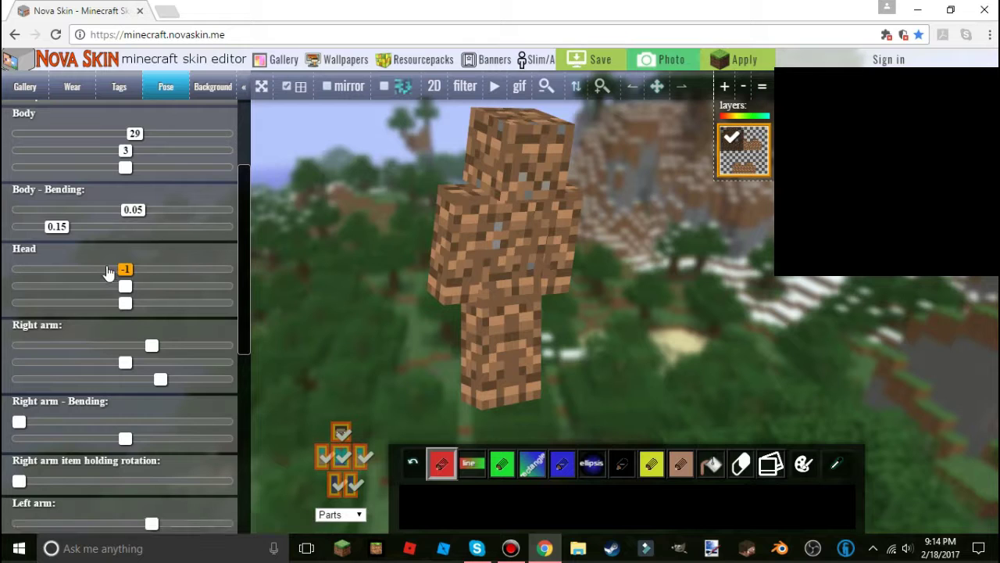
click(108, 271)
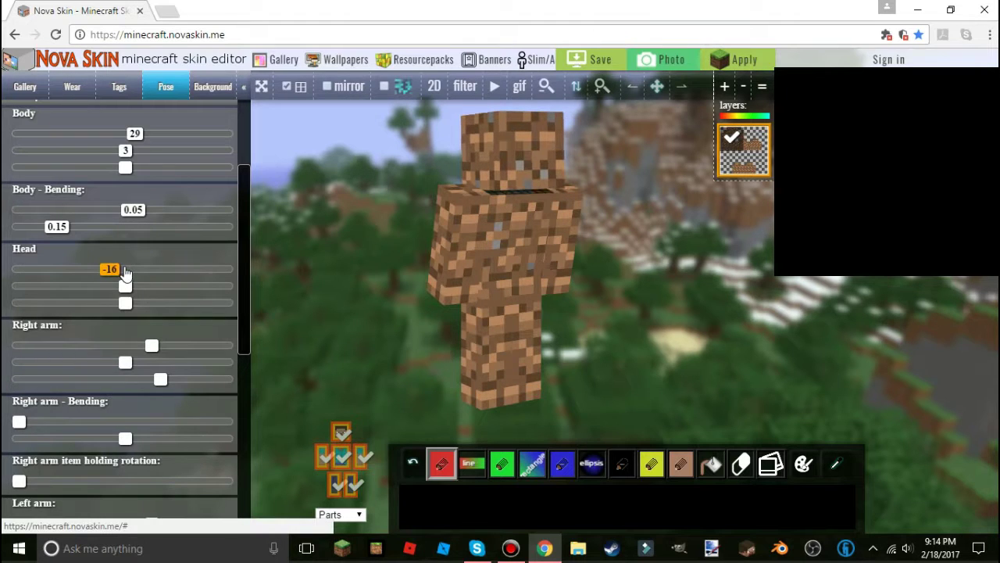
drag(114, 271, 115, 271)
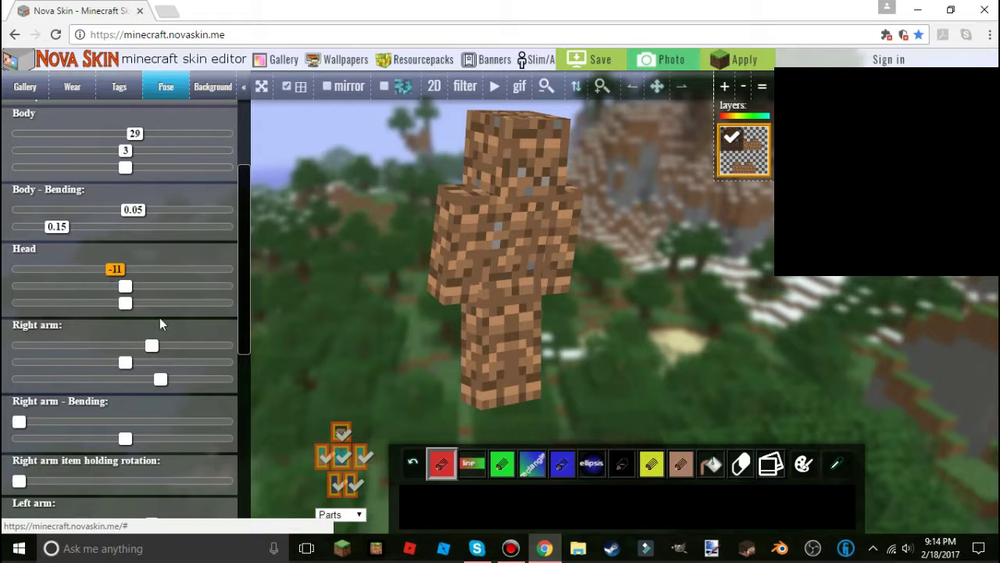
click(126, 286)
- Set the head's second and third rotations to -12 and -12
drag(127, 287, 148, 286)
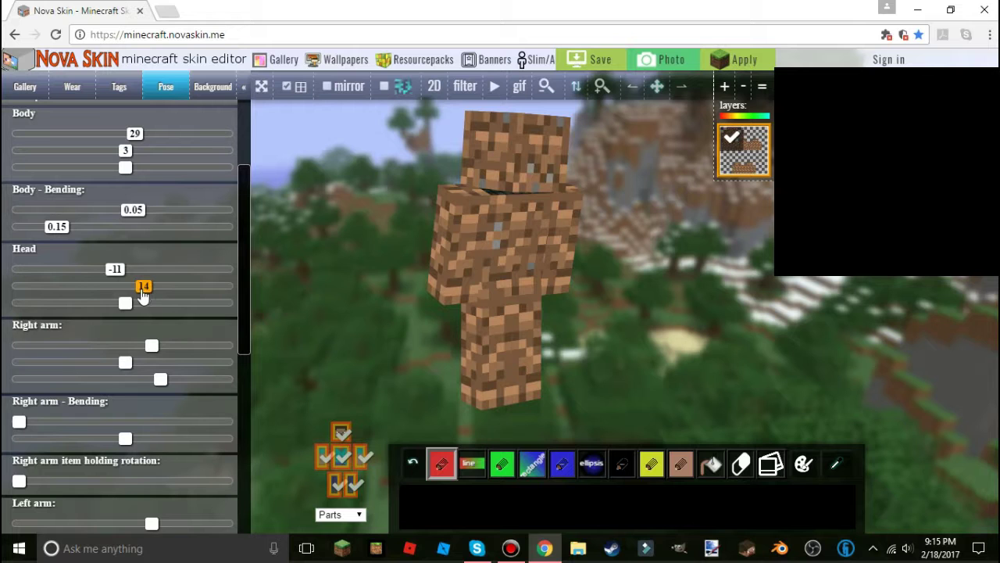
click(113, 287)
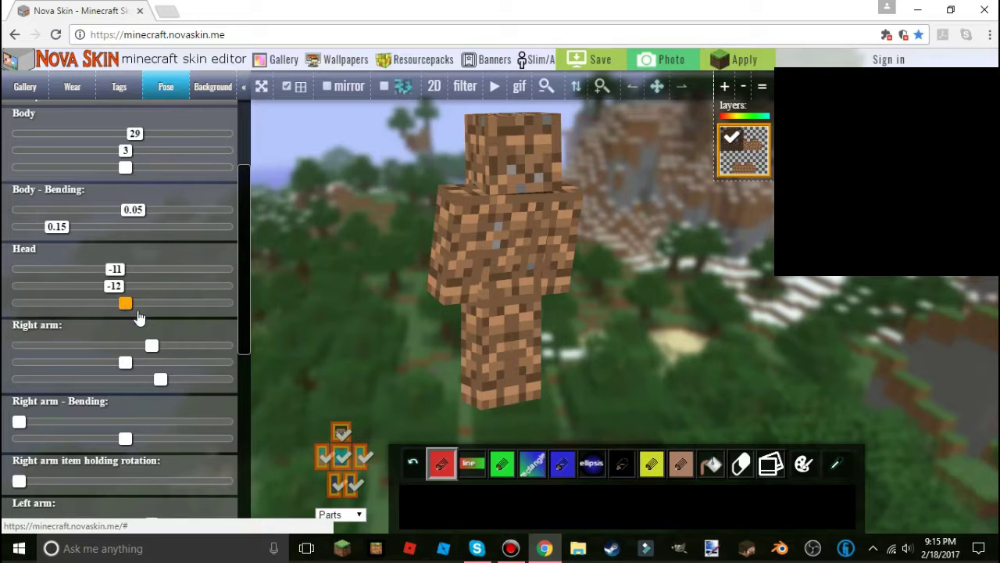
click(140, 310)
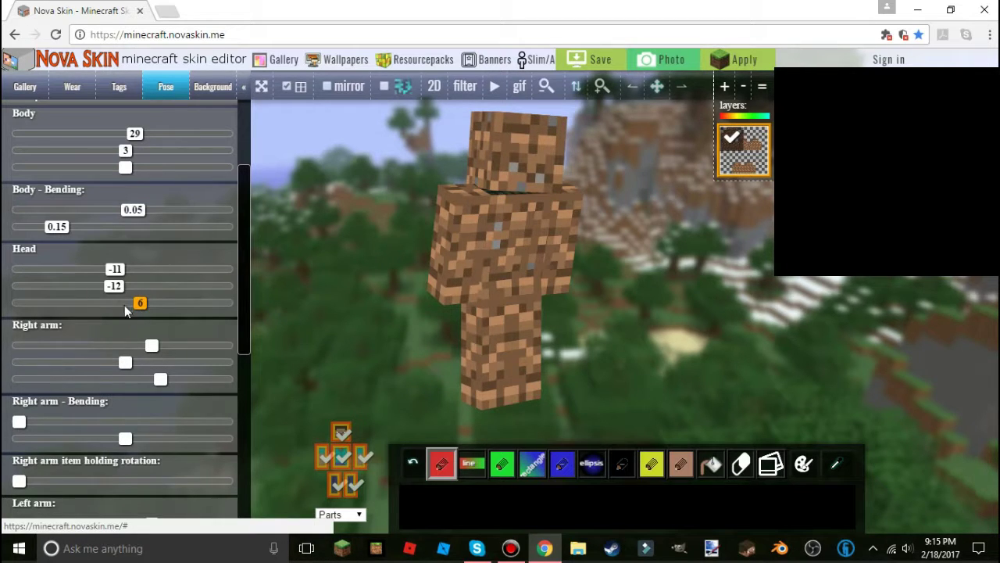
click(124, 305)
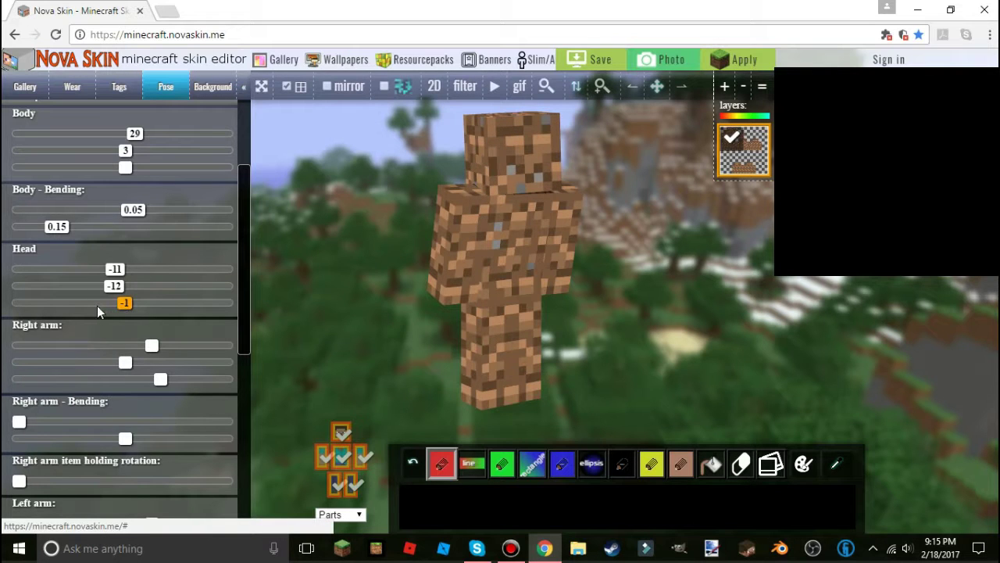
click(97, 306)
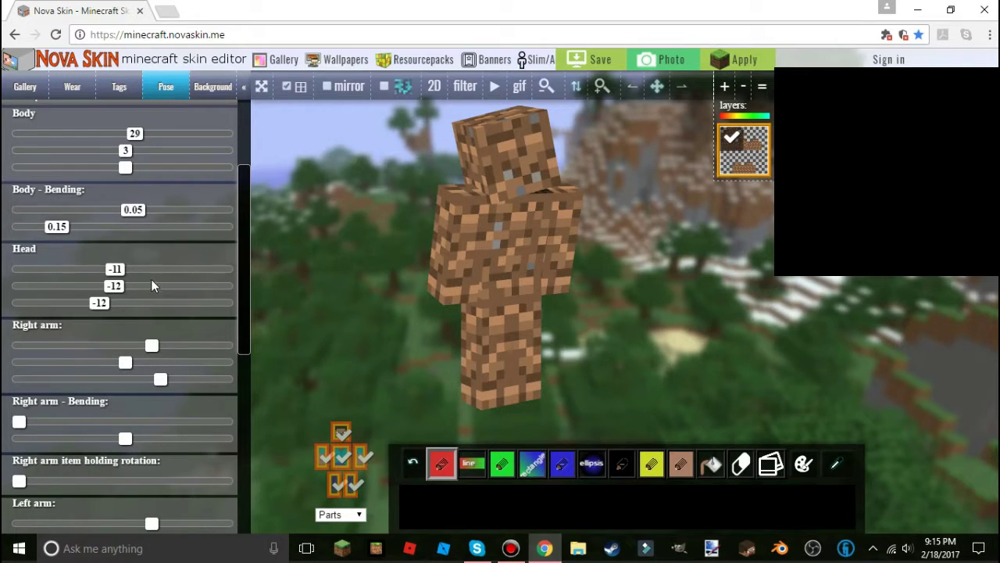
scroll(152, 281, down, 1)
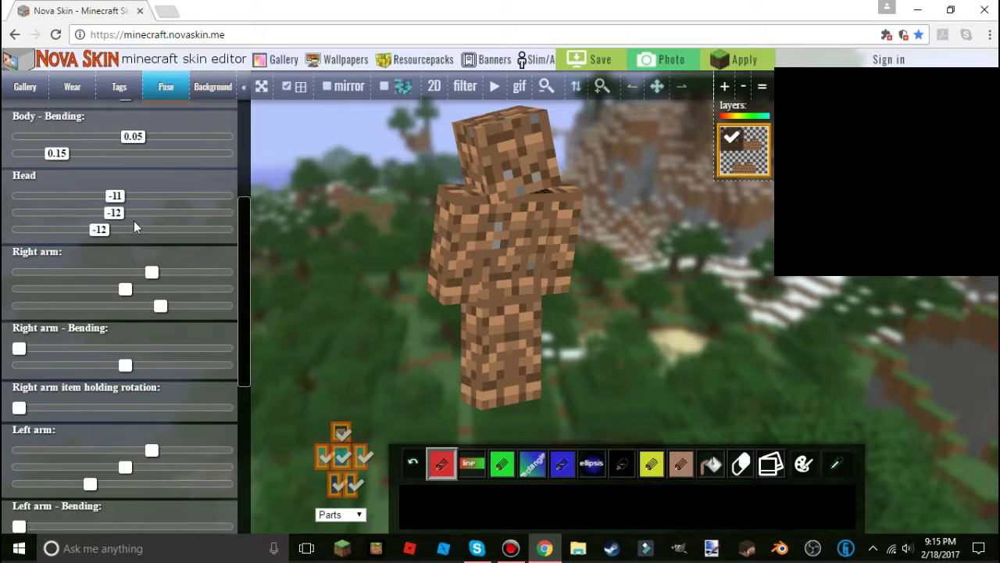
- Set the right arm rotations to -40, -24 and -17
click(152, 273)
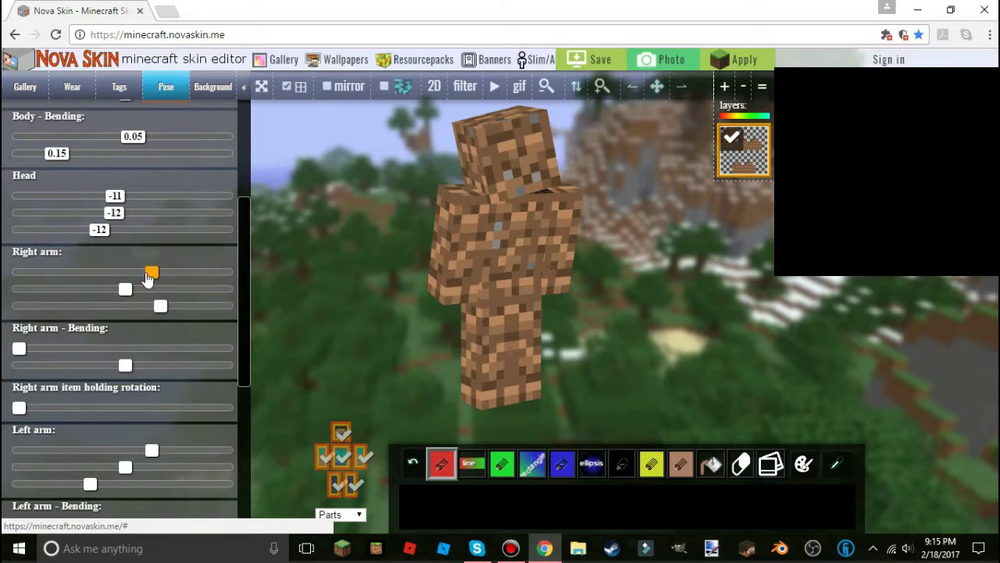
drag(138, 272, 133, 272)
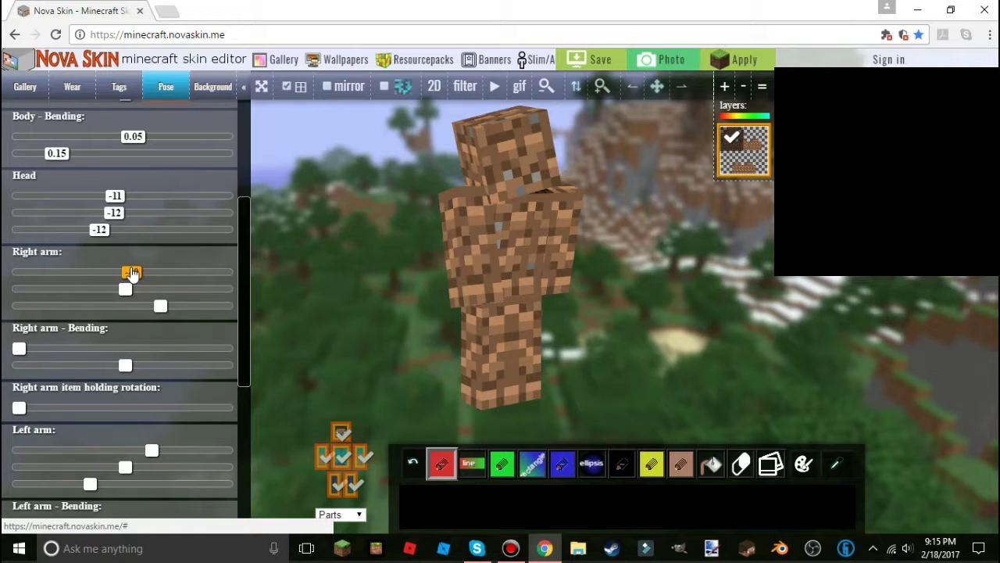
click(122, 291)
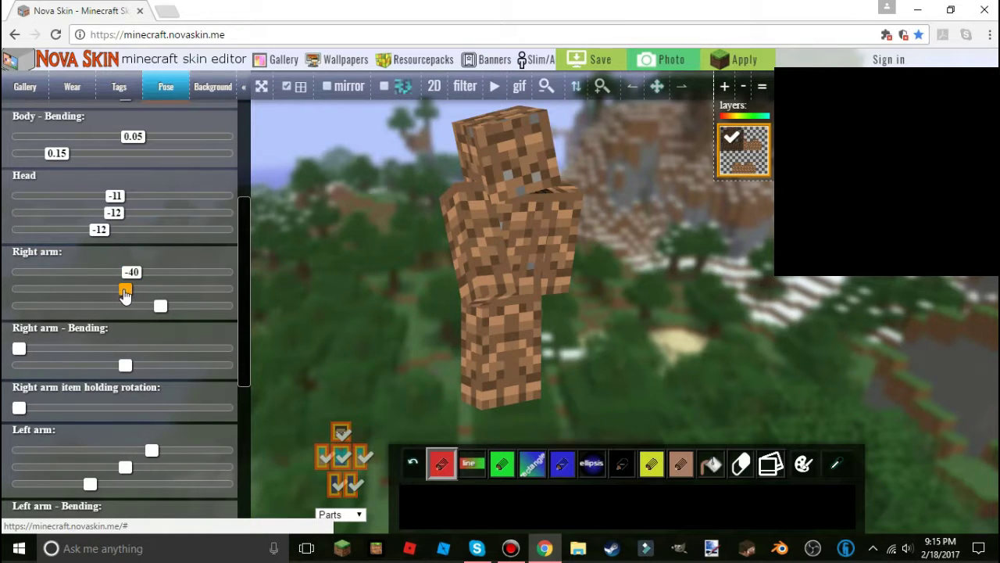
click(139, 290)
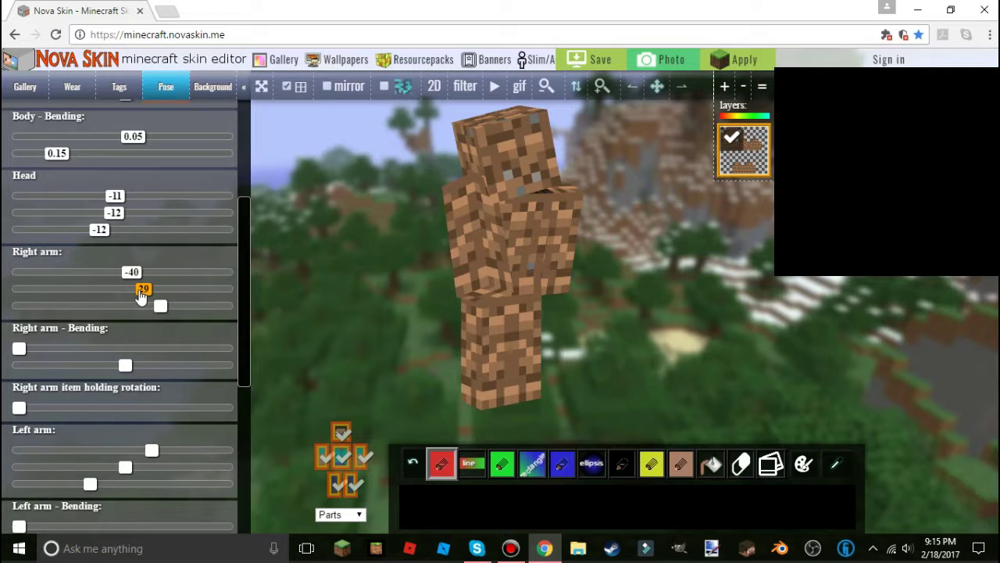
drag(141, 294, 110, 295)
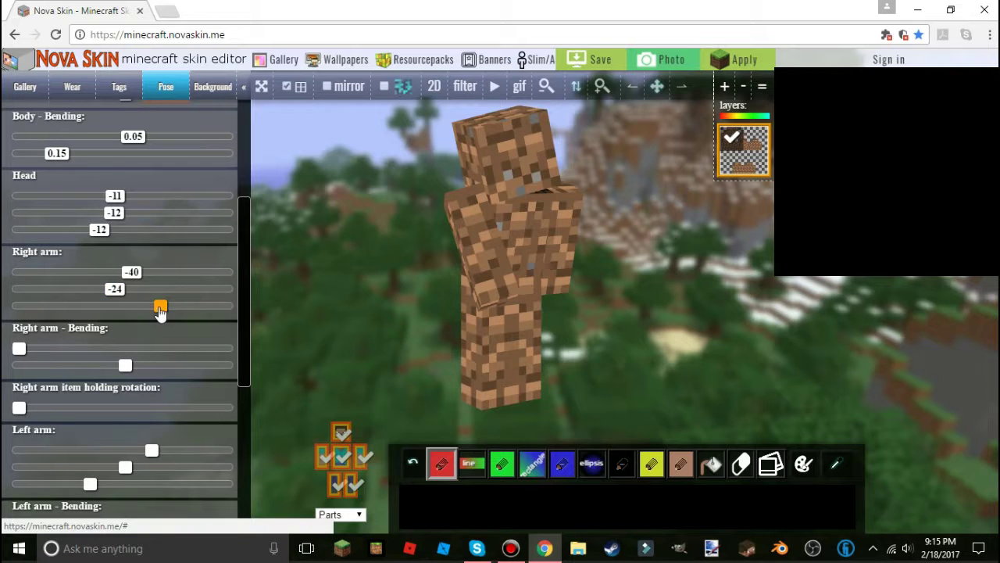
drag(170, 313, 173, 312)
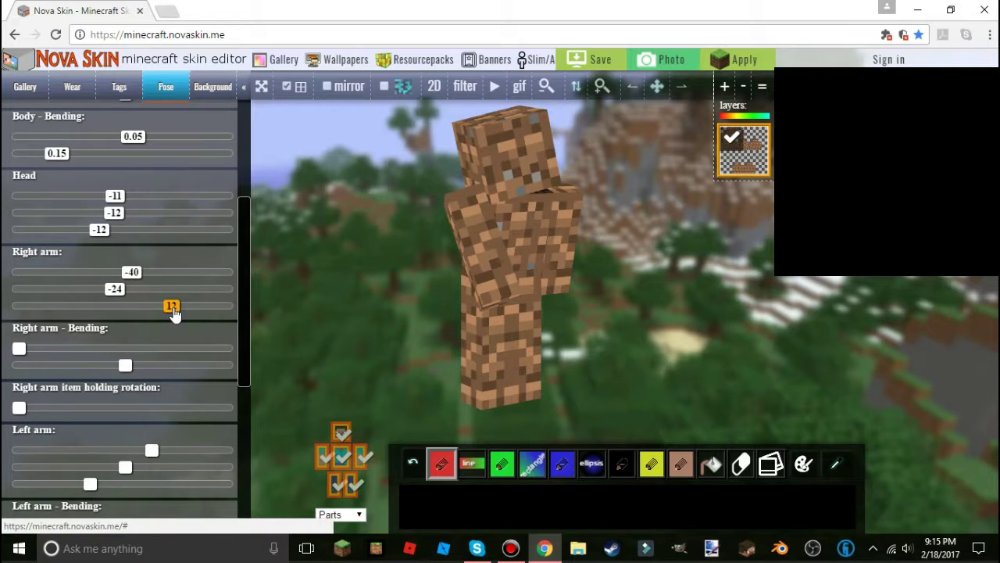
click(145, 307)
drag(146, 307, 148, 311)
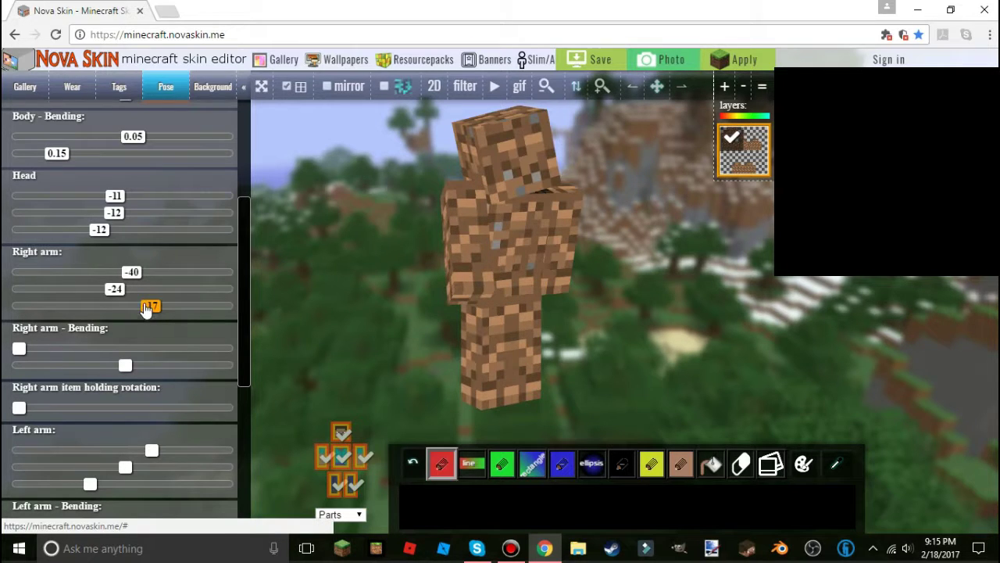
scroll(218, 316, down, 2)
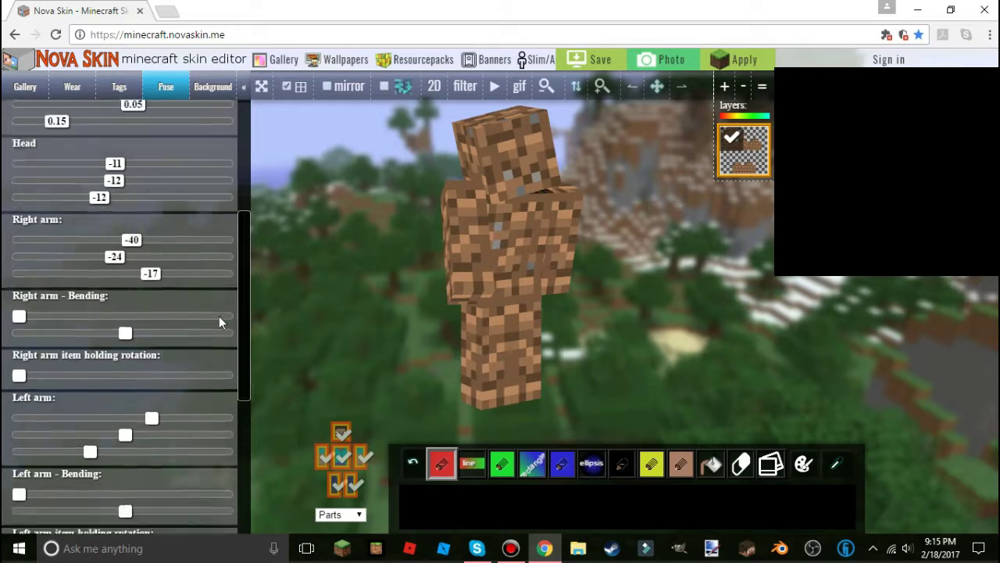
scroll(219, 316, up, 1)
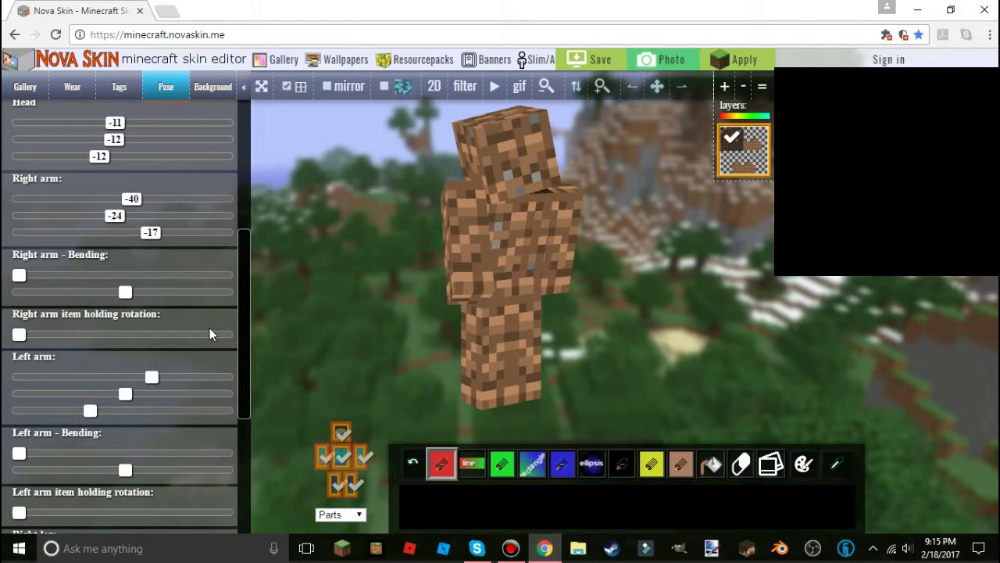
- Set Right arm - Bending to 0.1 and -0.05
click(24, 279)
drag(32, 278, 33, 280)
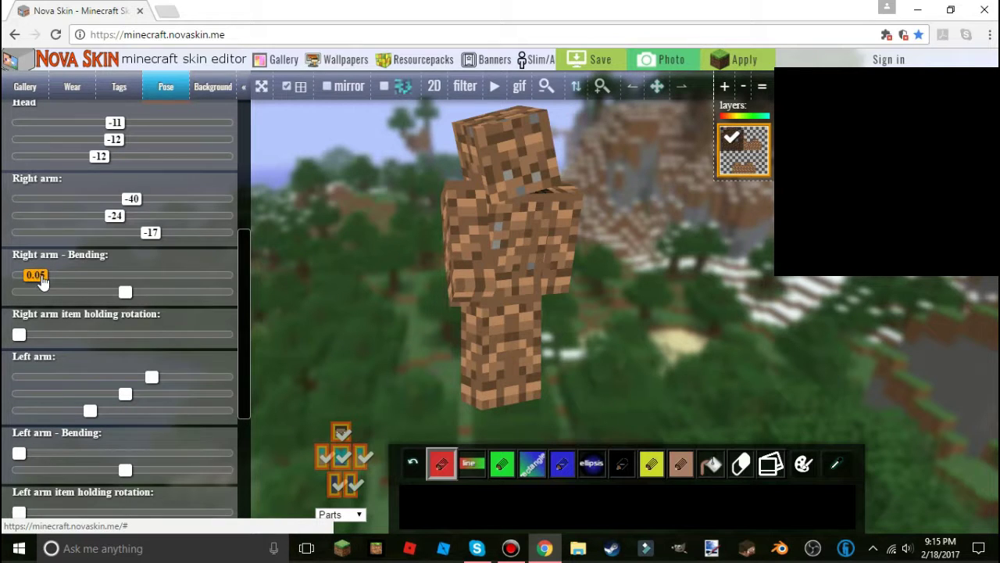
click(41, 278)
click(124, 294)
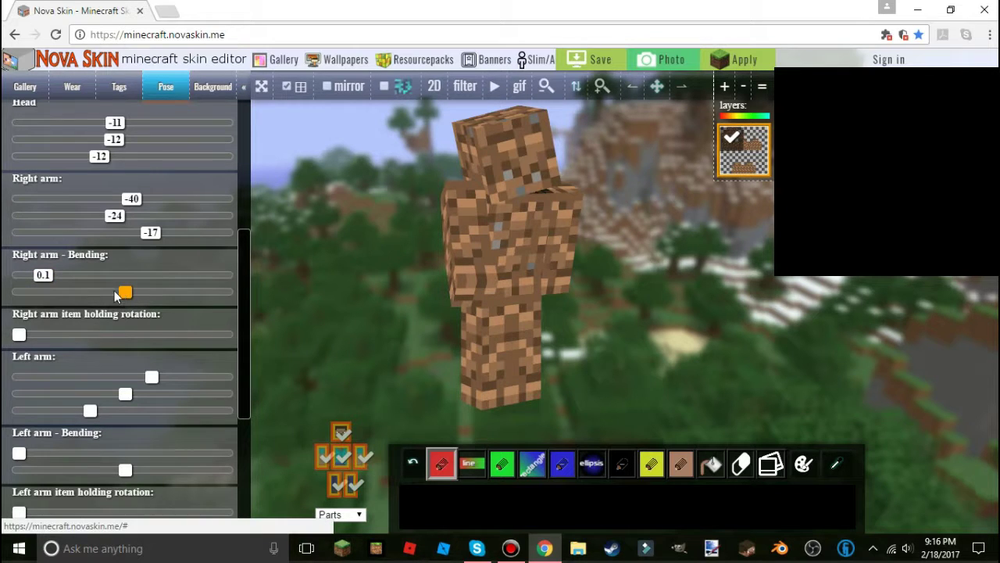
click(114, 292)
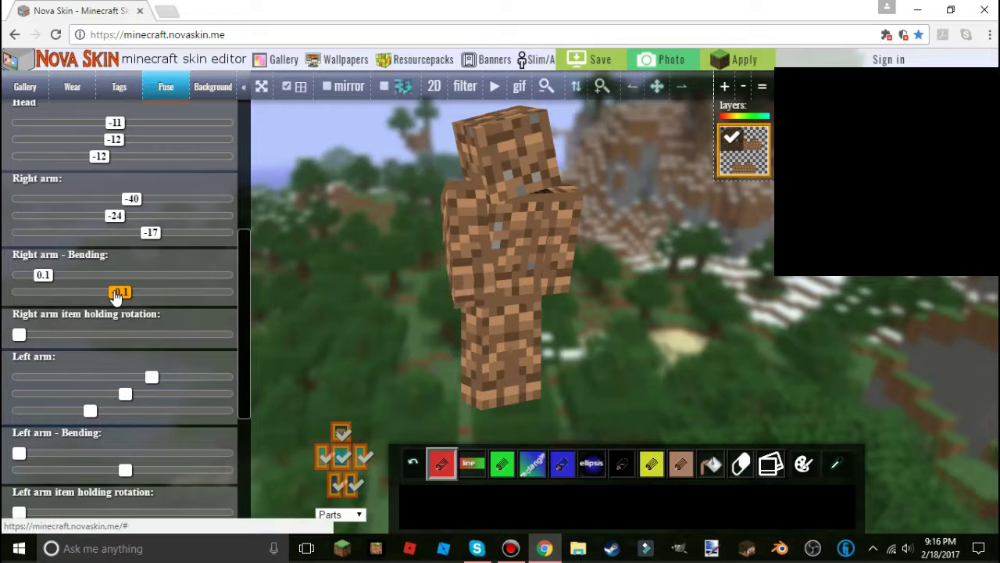
drag(122, 294, 125, 297)
scroll(117, 334, down, 1)
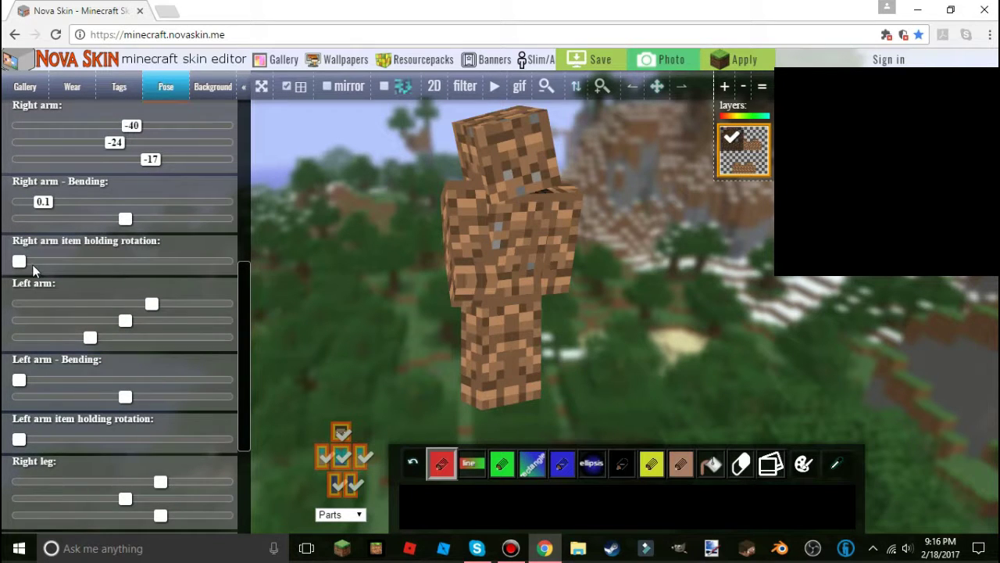
scroll(74, 248, up, 5)
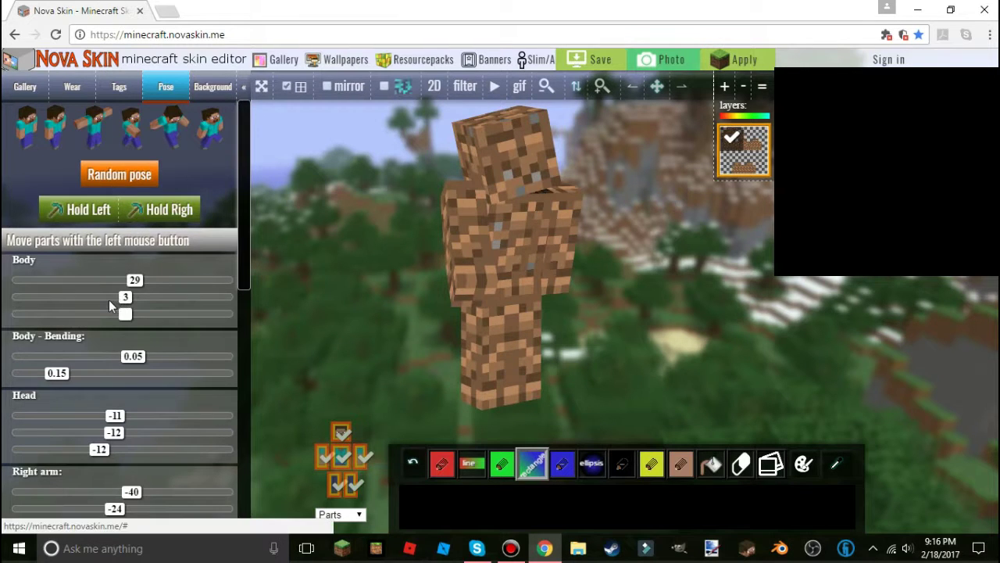
- Set the left arm rotations to -1, -12 and 17
scroll(121, 304, down, 5)
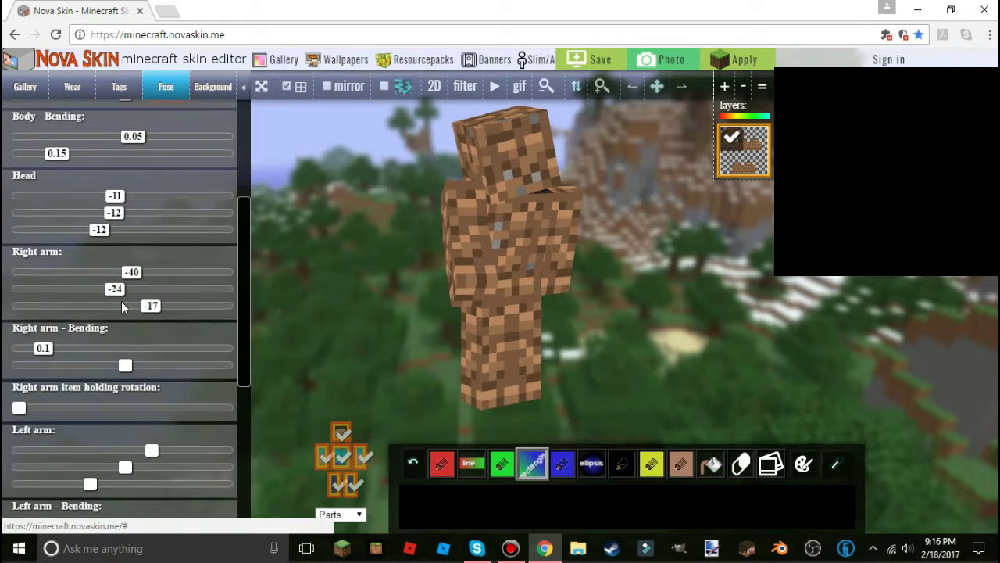
scroll(92, 316, down, 2)
scroll(34, 303, down, 1)
scroll(79, 256, up, 1)
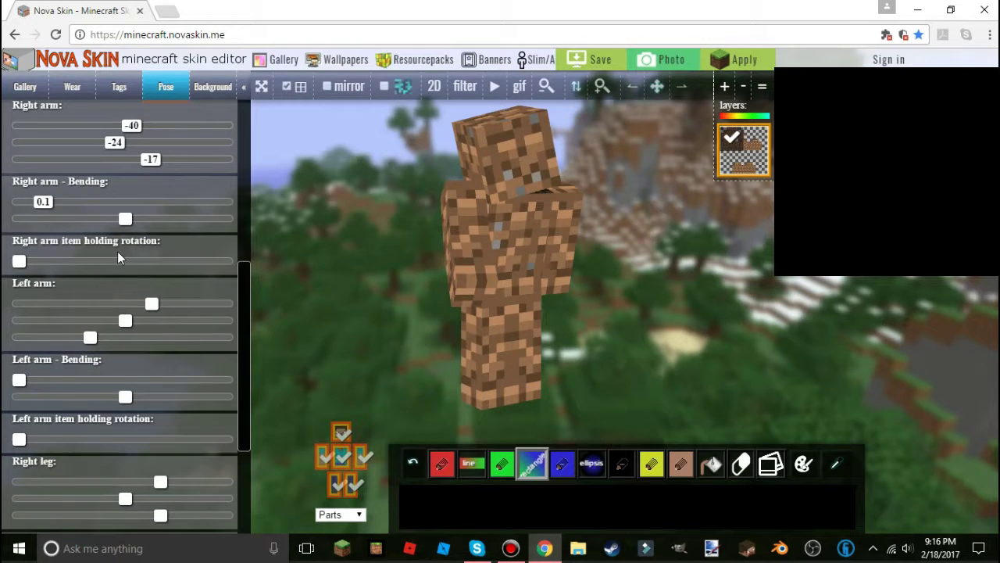
scroll(70, 282, down, 1)
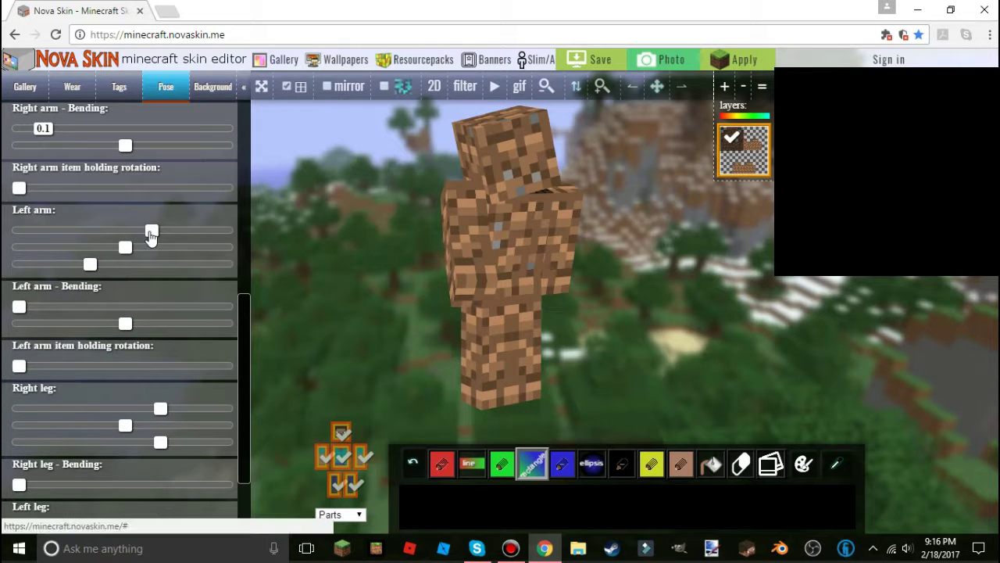
click(122, 232)
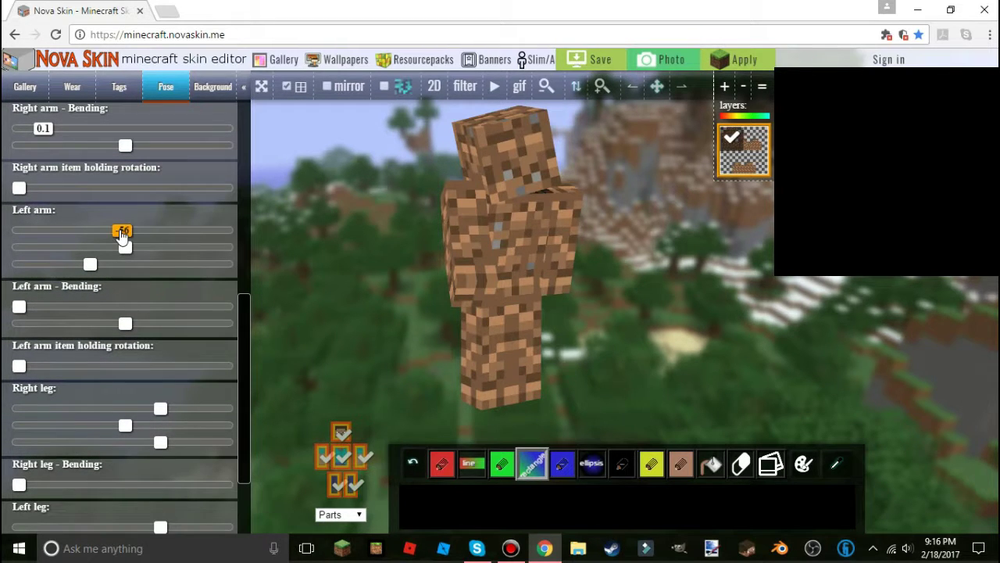
click(139, 232)
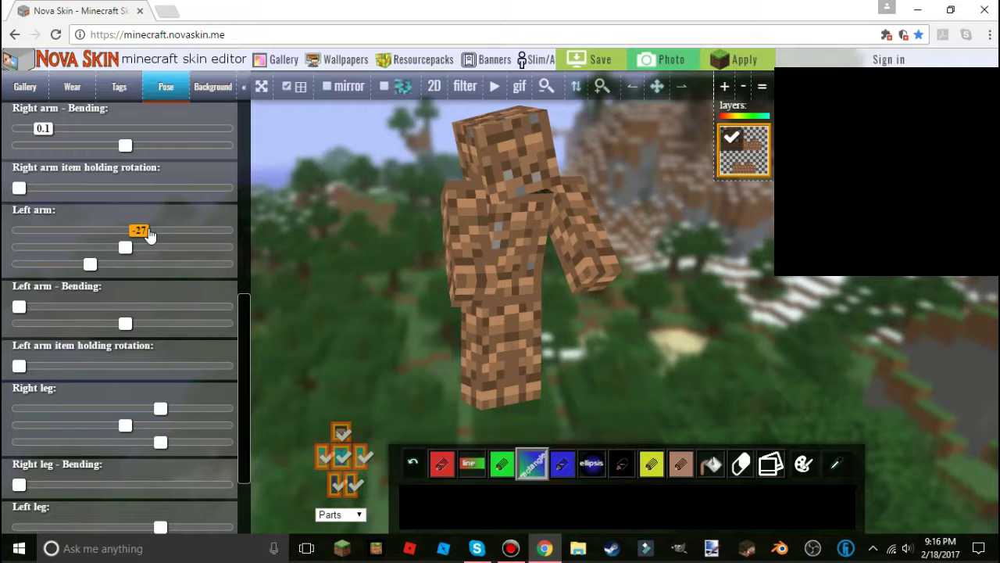
click(150, 232)
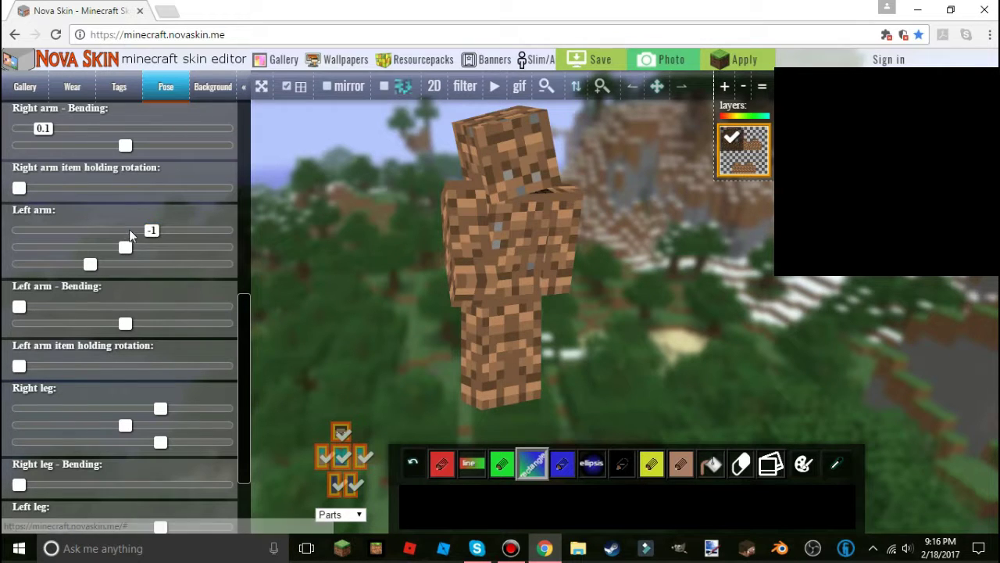
click(118, 248)
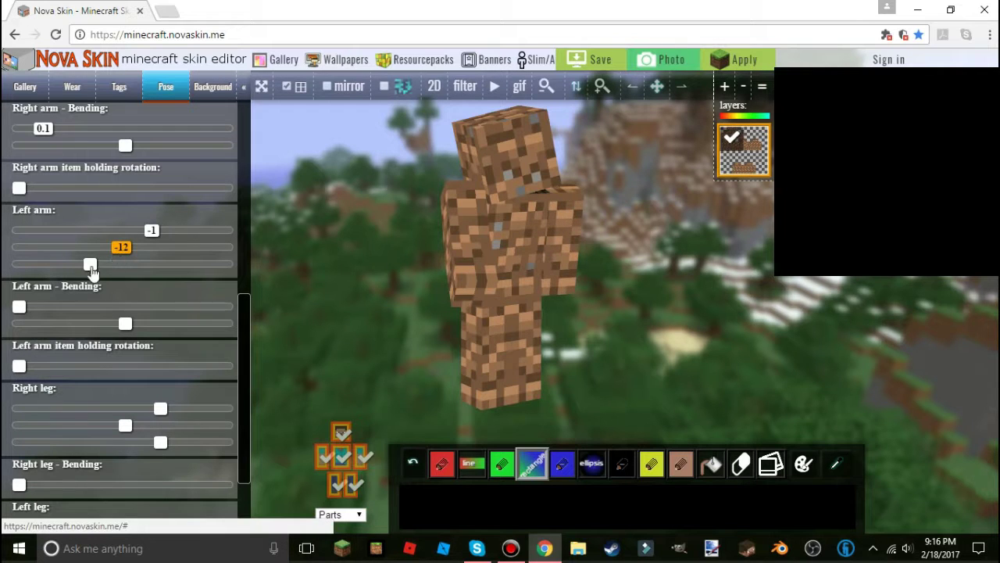
click(103, 267)
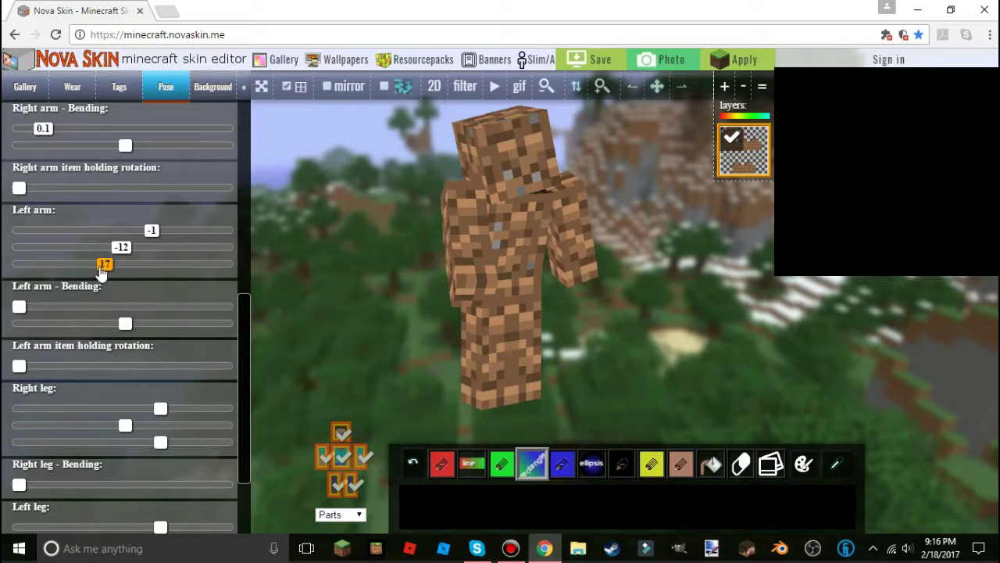
- Set Left arm - Bending to 0.15 and -0.05
scroll(62, 257, down, 1)
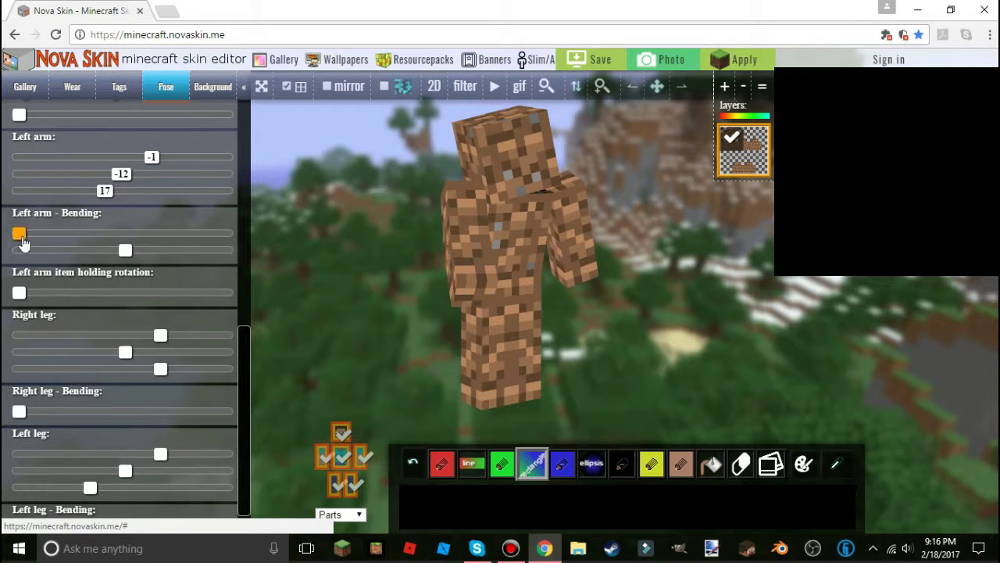
click(33, 239)
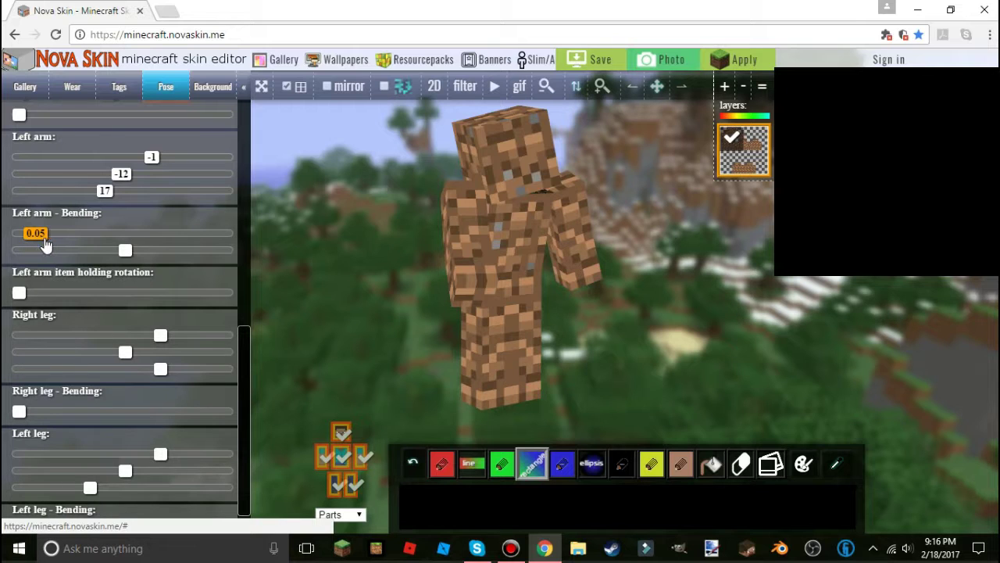
drag(48, 245, 56, 245)
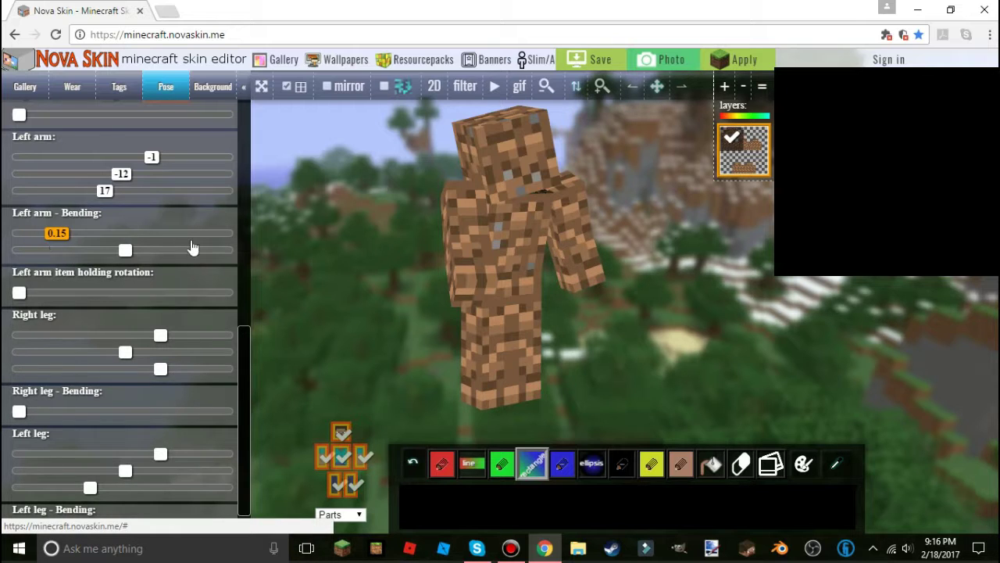
click(117, 256)
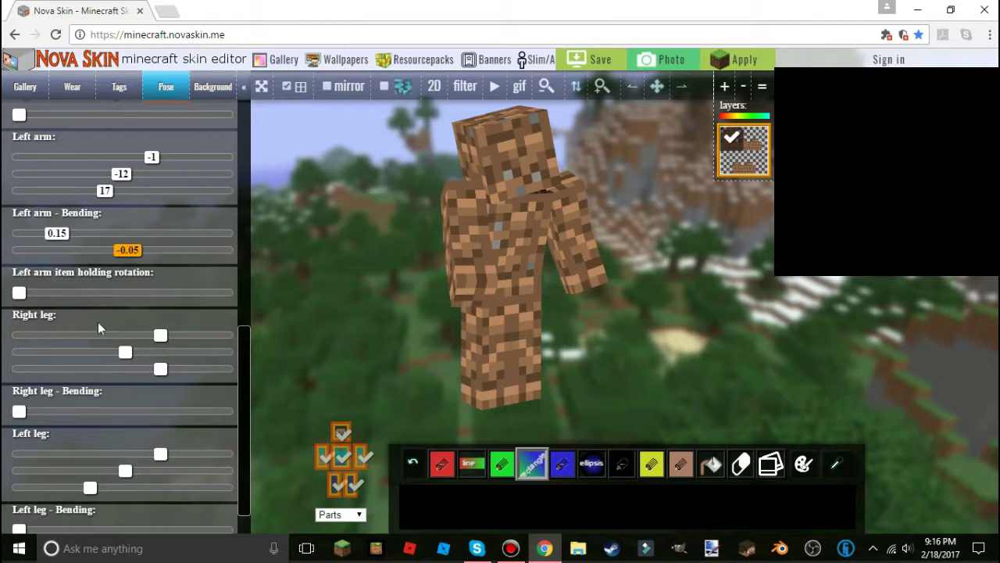
- Swing the right leg forward to 26 and the left leg back to -31
scroll(48, 289, down, 1)
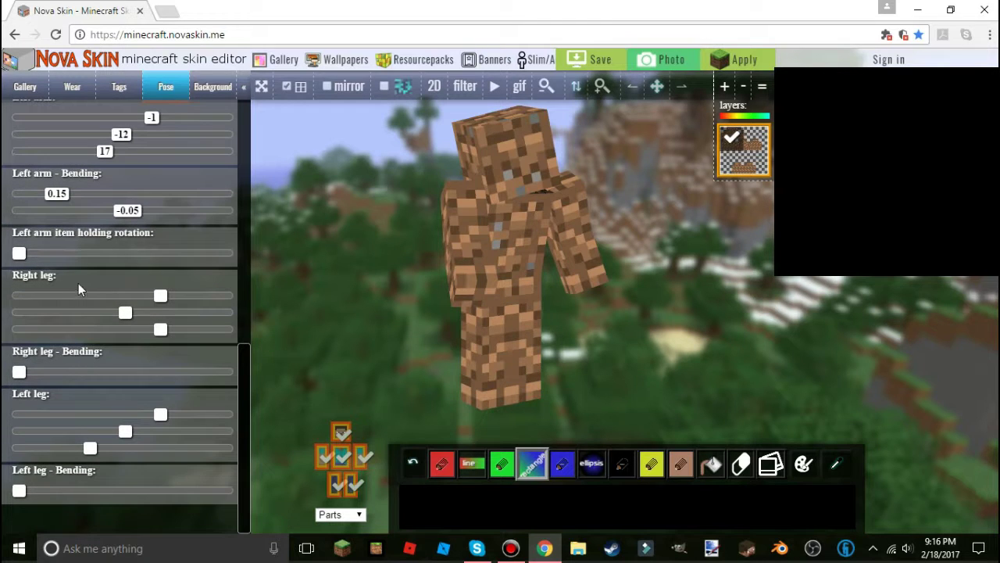
click(160, 296)
click(140, 298)
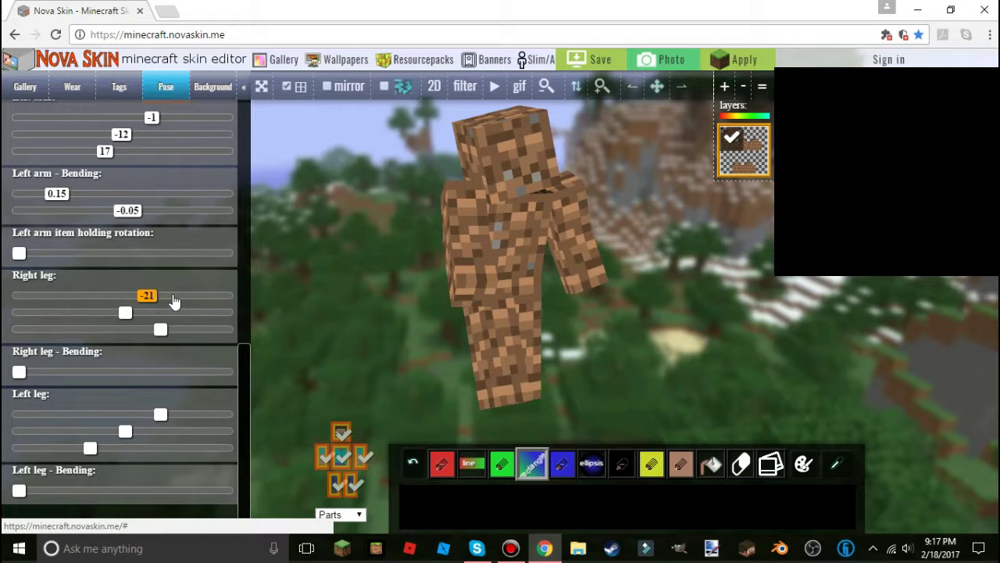
click(177, 297)
click(178, 299)
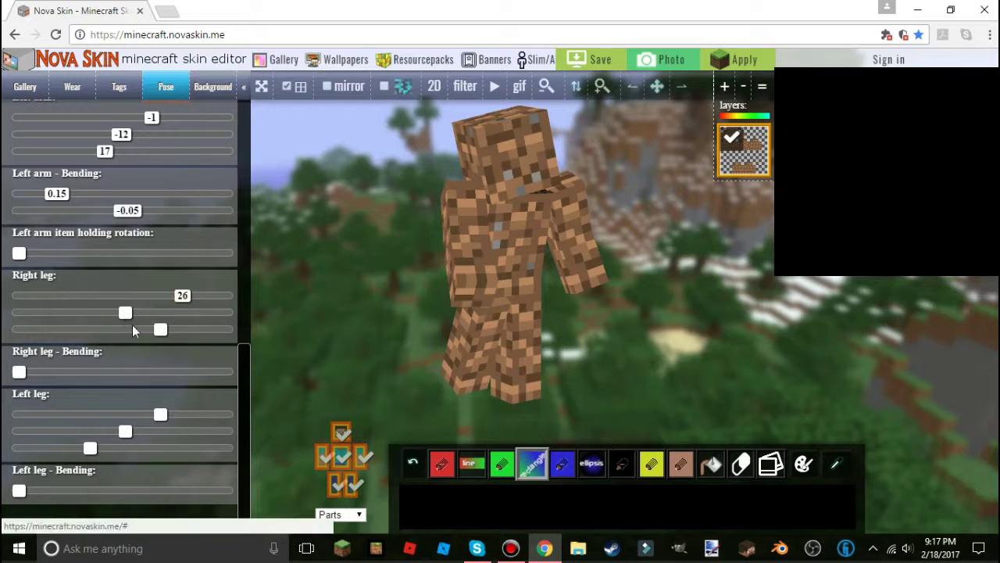
drag(159, 415, 141, 416)
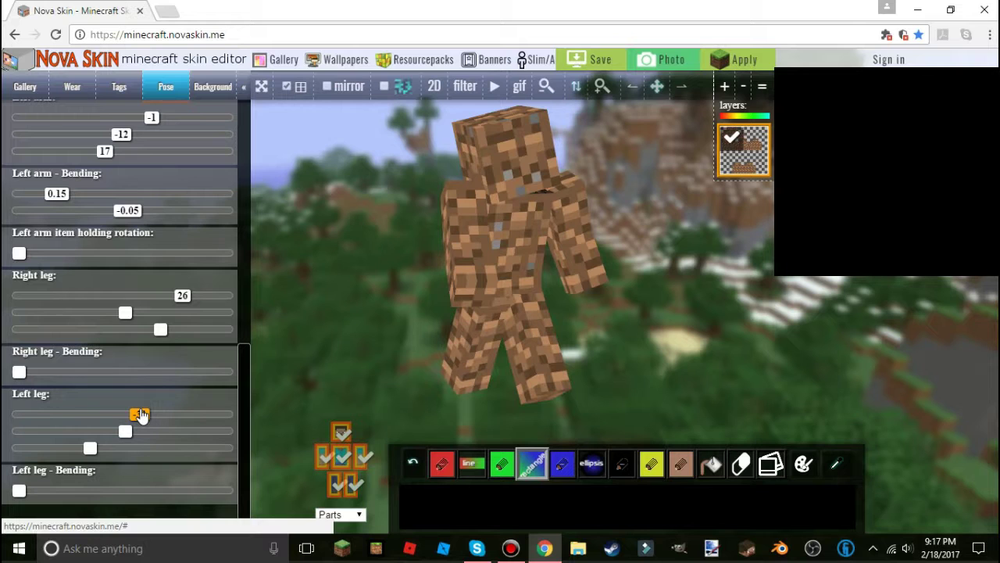
- Bend the right leg to 0.1 and the left leg to 0.15
click(46, 373)
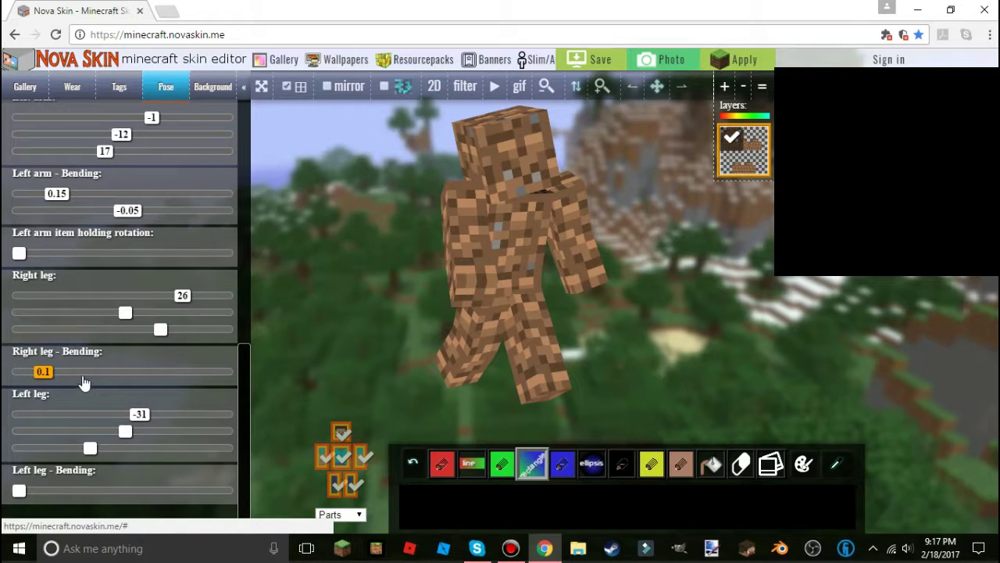
click(19, 491)
click(38, 491)
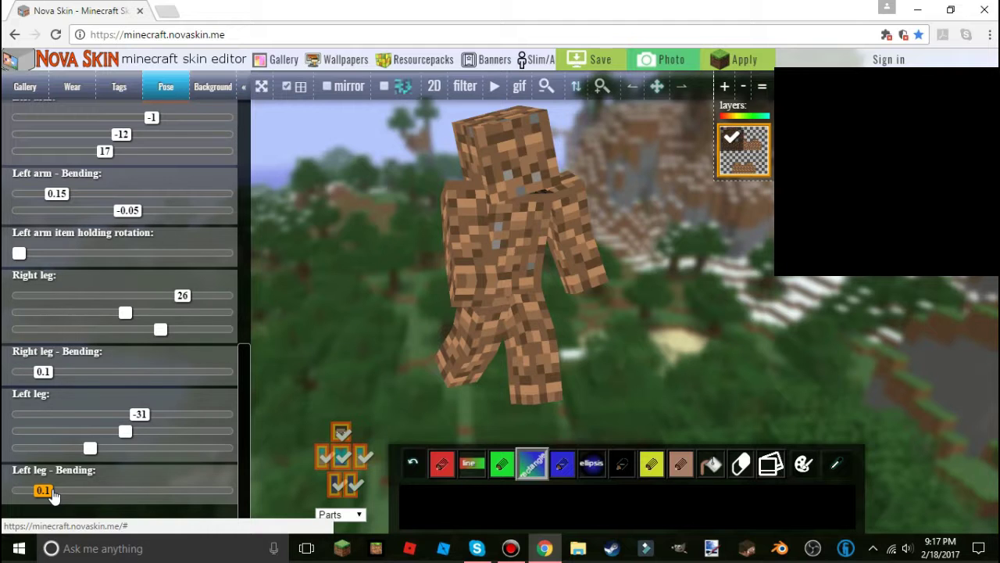
click(53, 494)
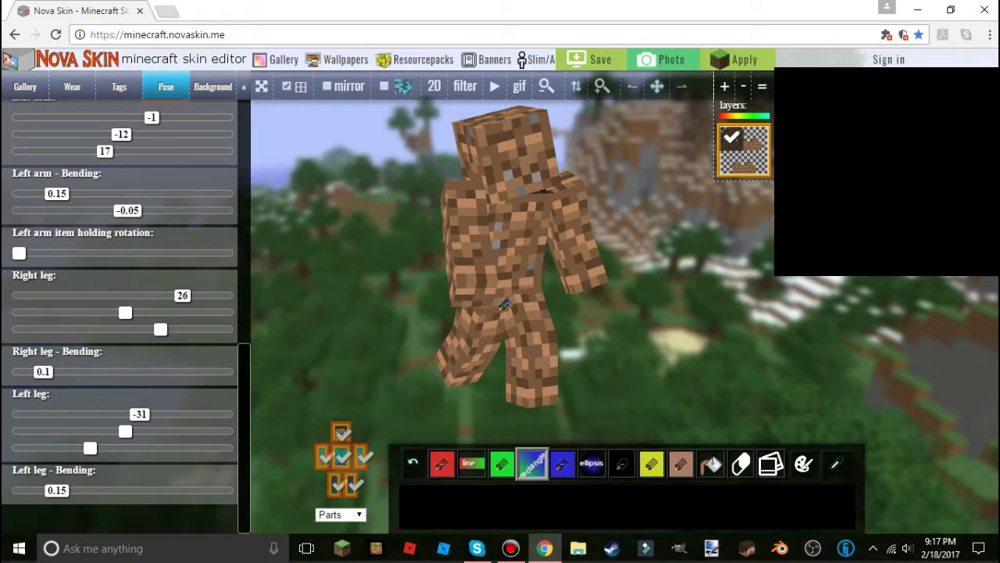
scroll(175, 326, up, 3)
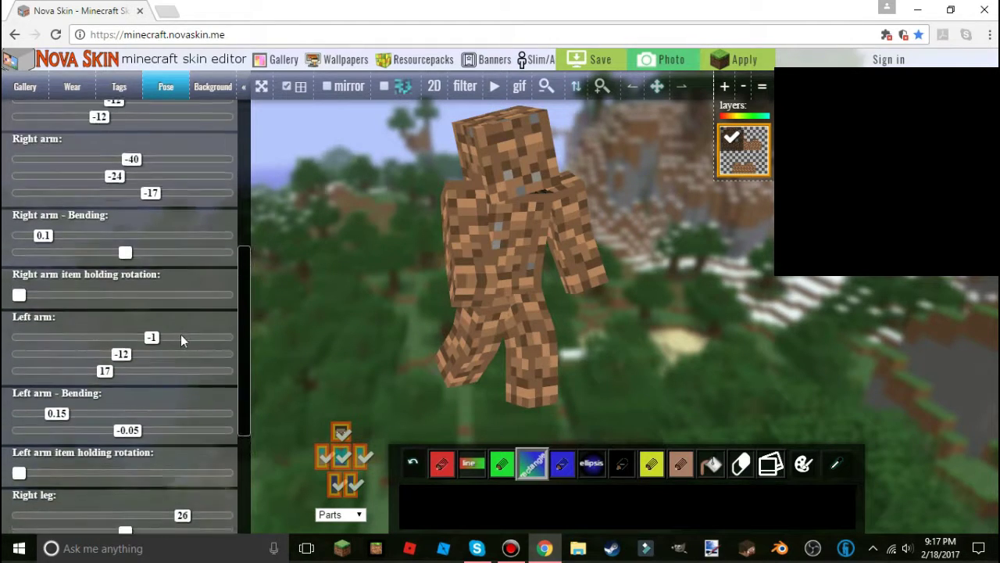
scroll(181, 335, down, 3)
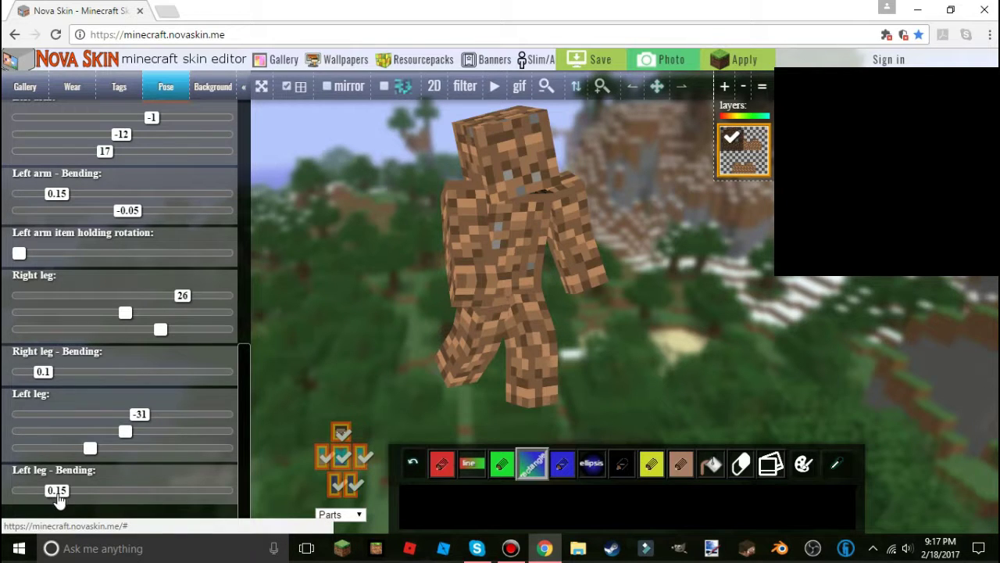
click(107, 492)
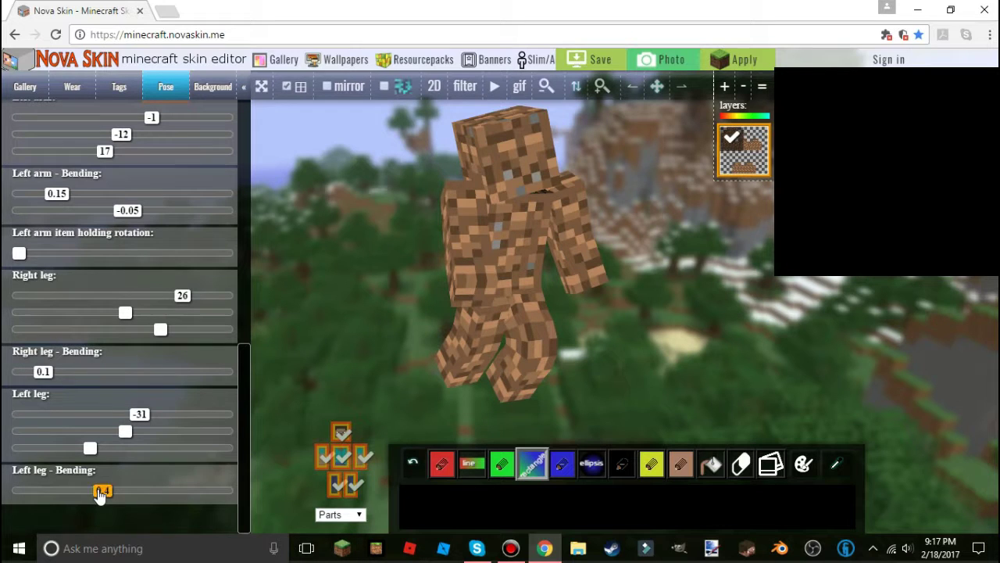
click(50, 493)
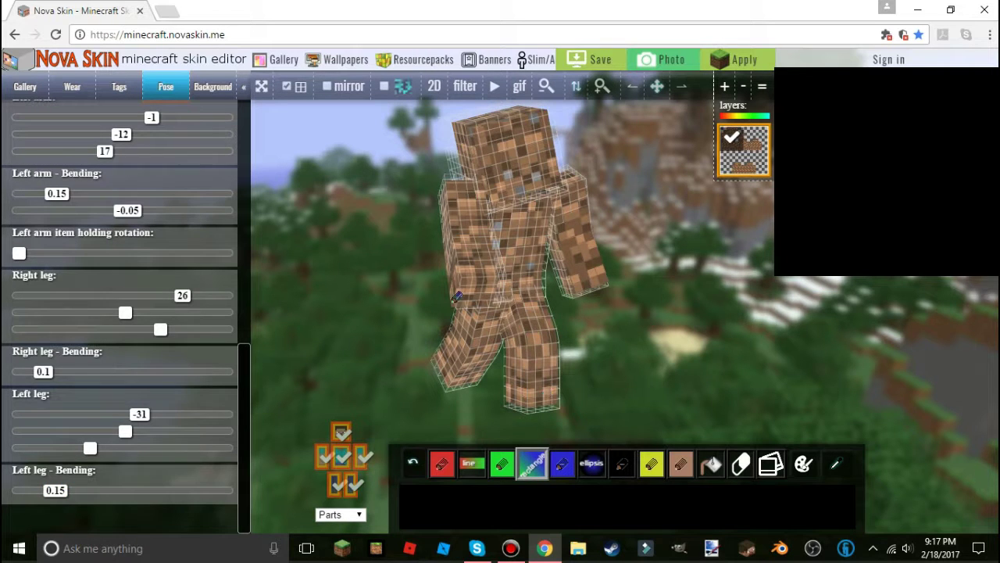
scroll(224, 359, up, 1)
scroll(220, 359, up, 6)
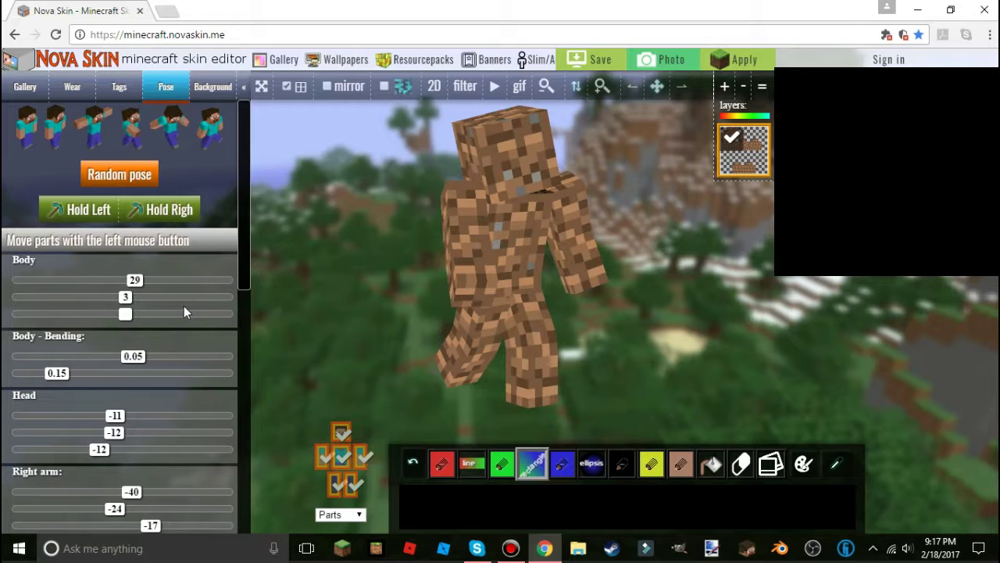
- Equip the right hand with a diamond sword and the left hand with a diamond pickaxe
click(165, 220)
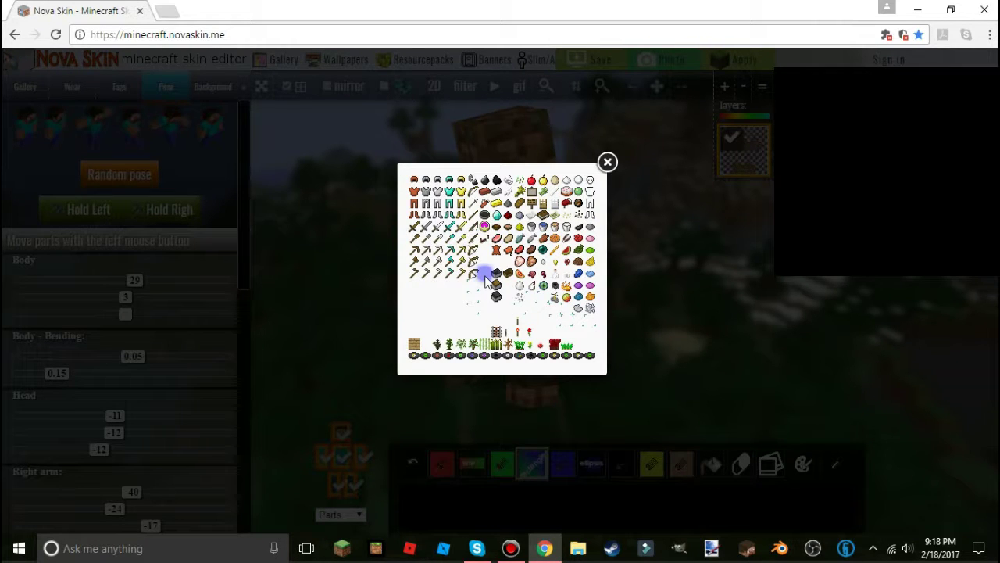
click(449, 224)
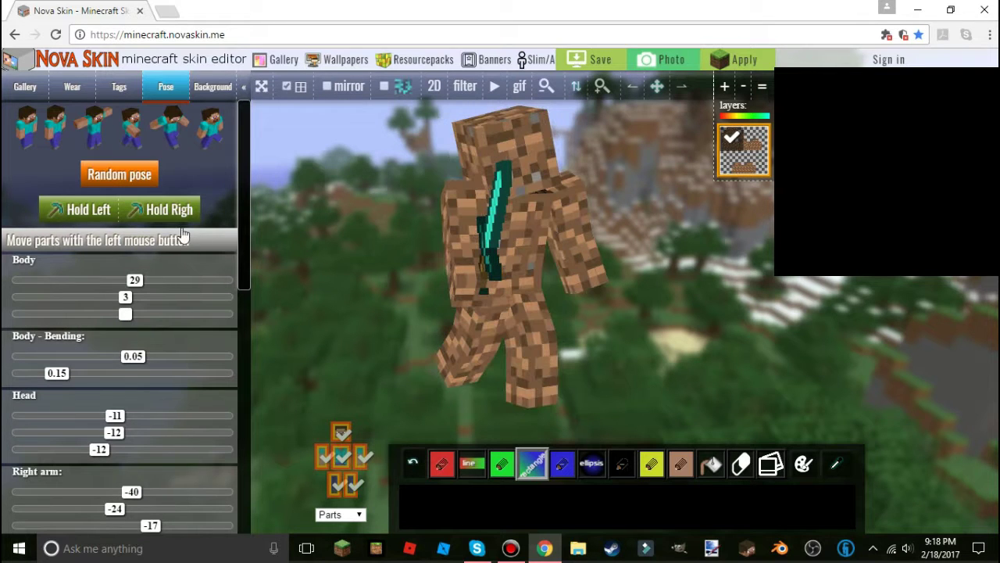
click(171, 211)
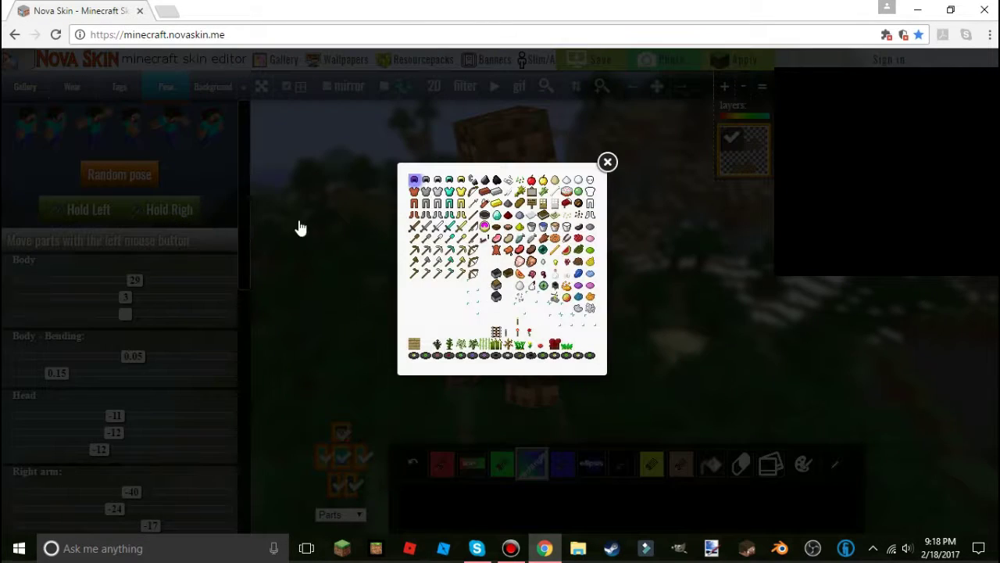
click(449, 249)
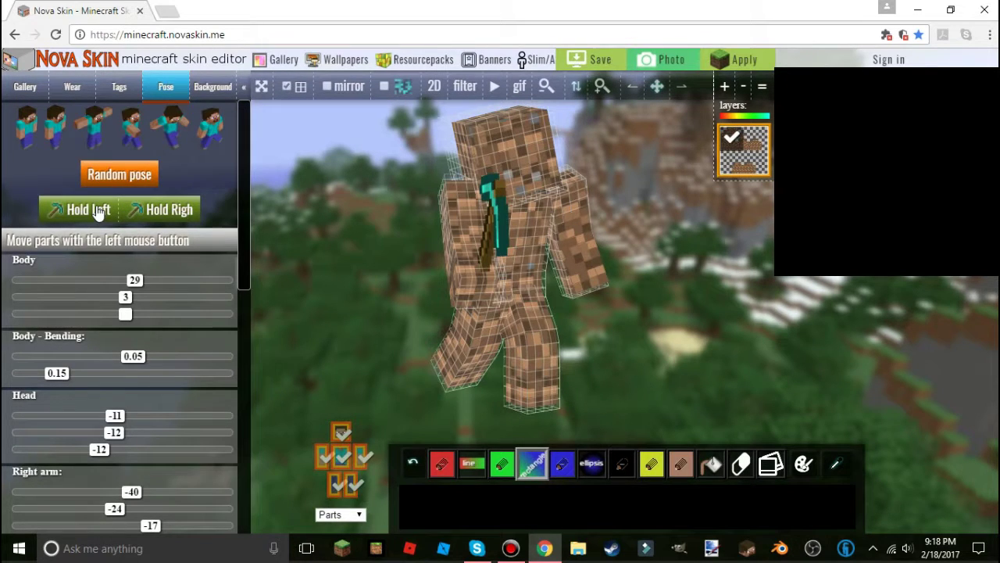
click(148, 212)
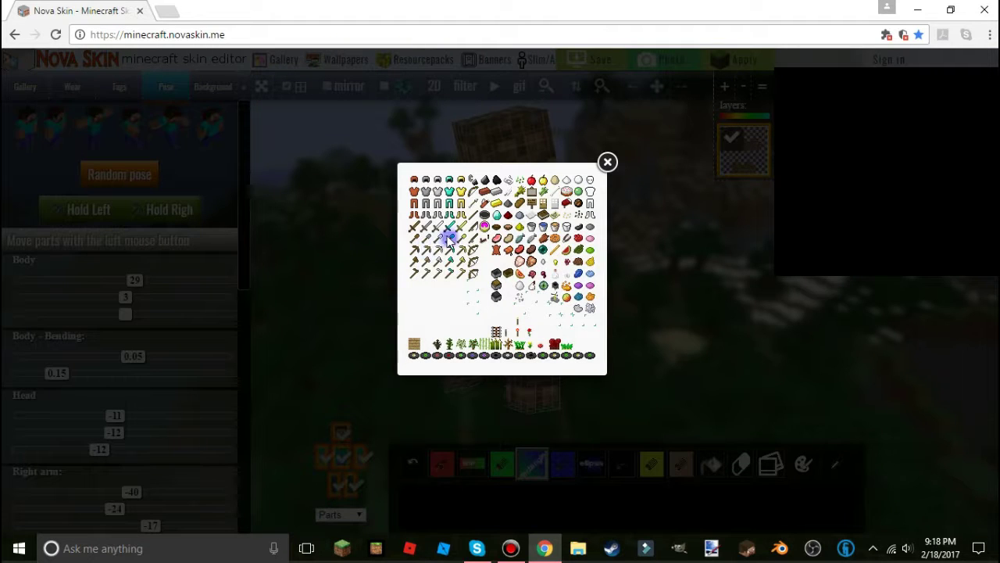
click(100, 206)
click(96, 211)
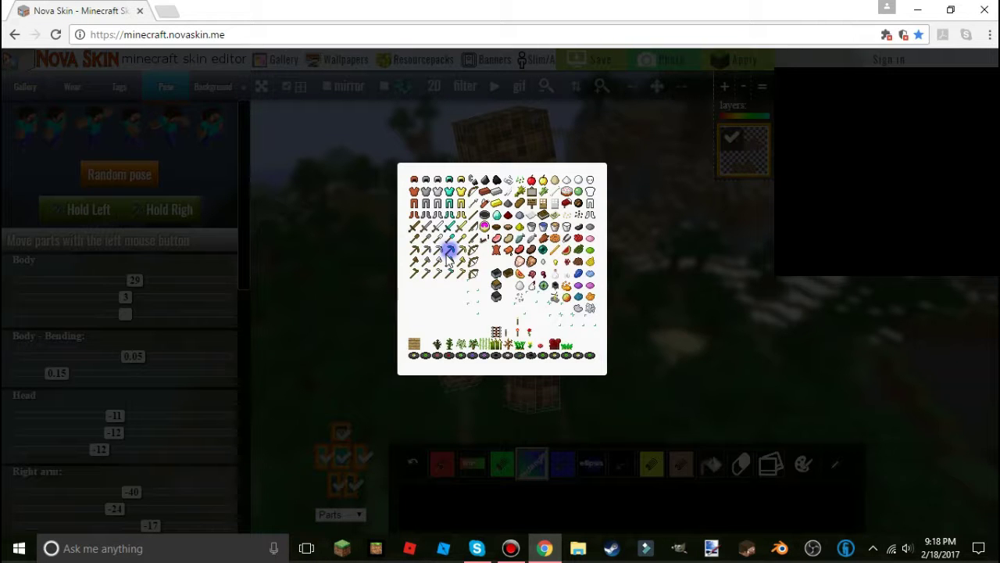
click(447, 255)
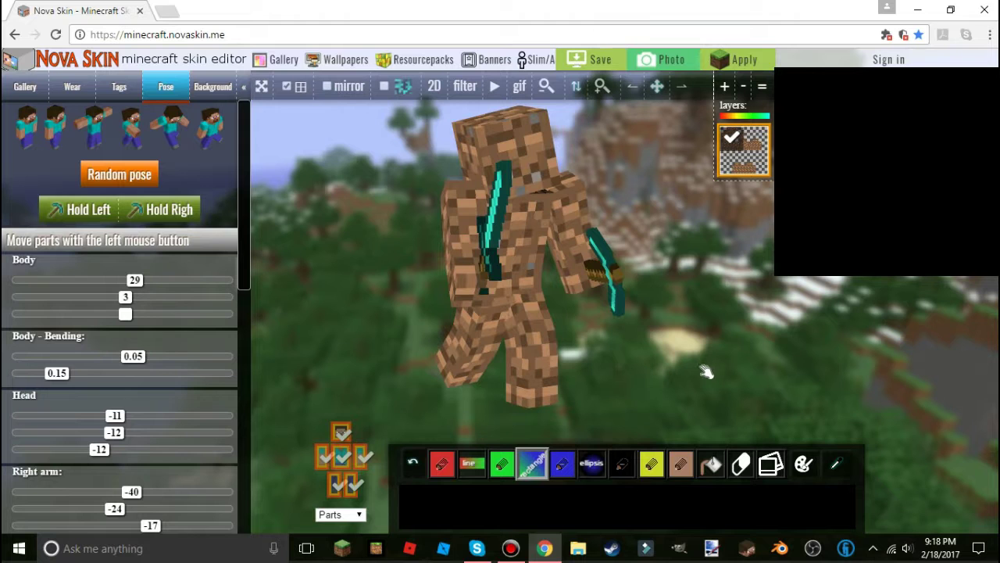
- From the Save panel, choose Save image as on the posed 3D preview
click(588, 63)
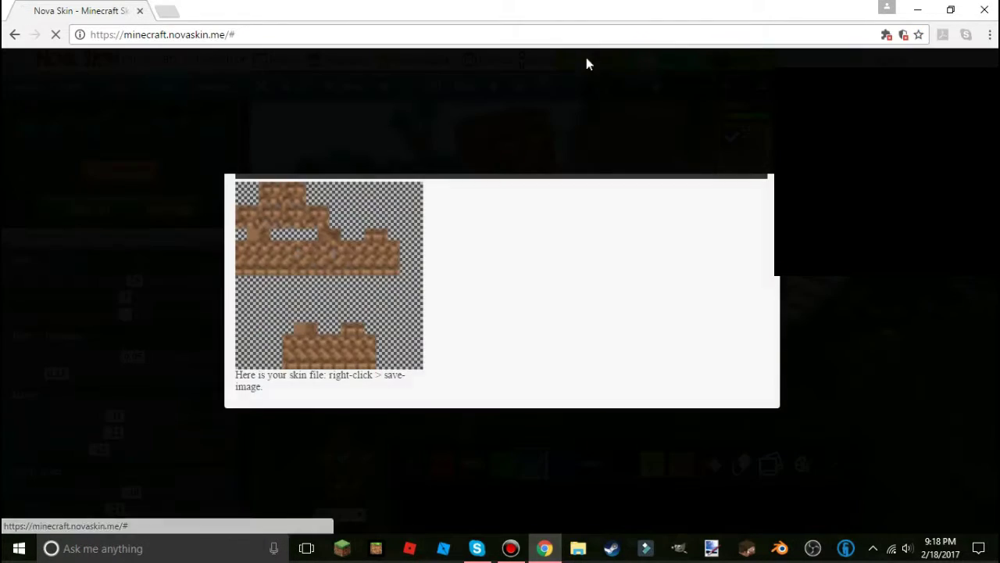
click(679, 66)
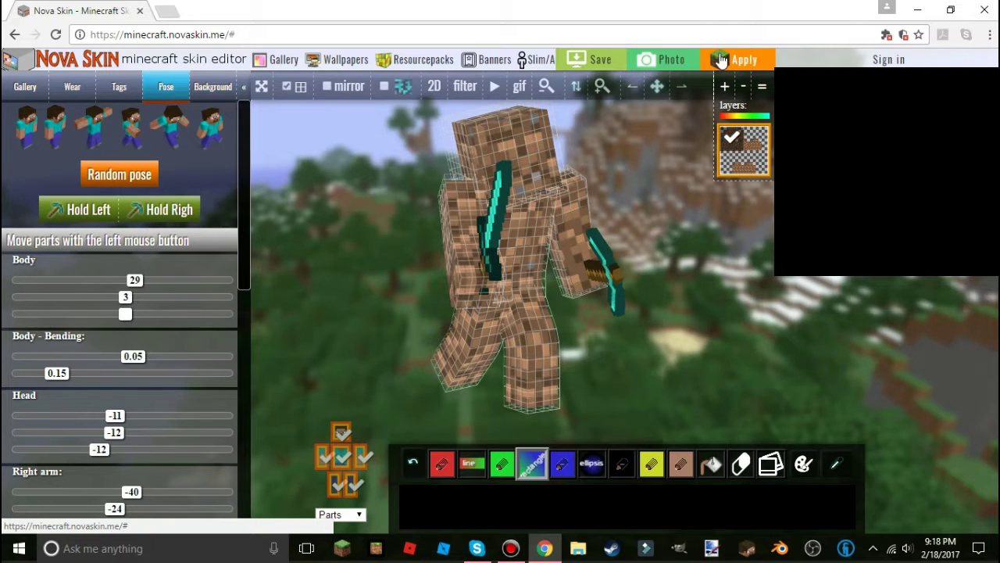
click(586, 63)
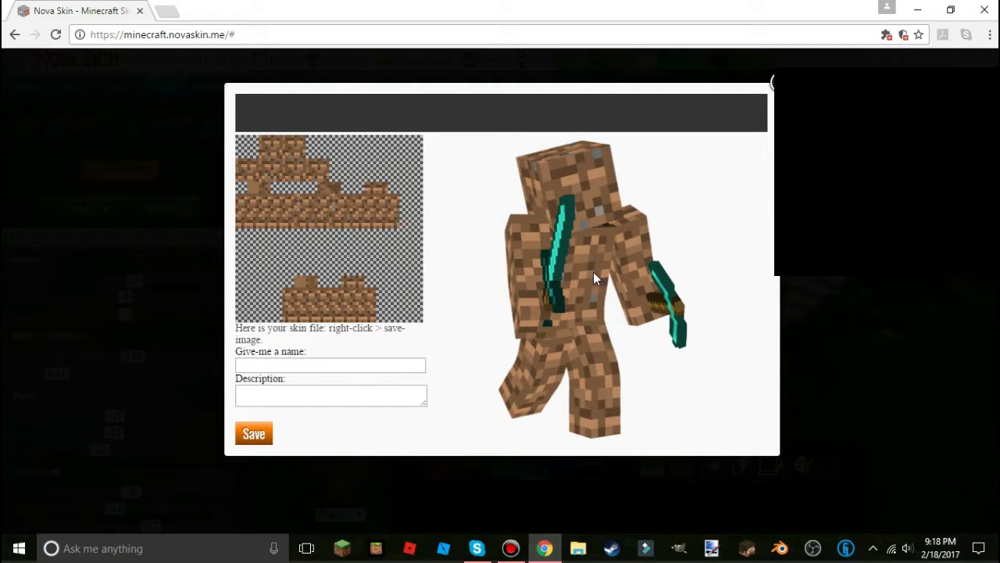
right_click(289, 248)
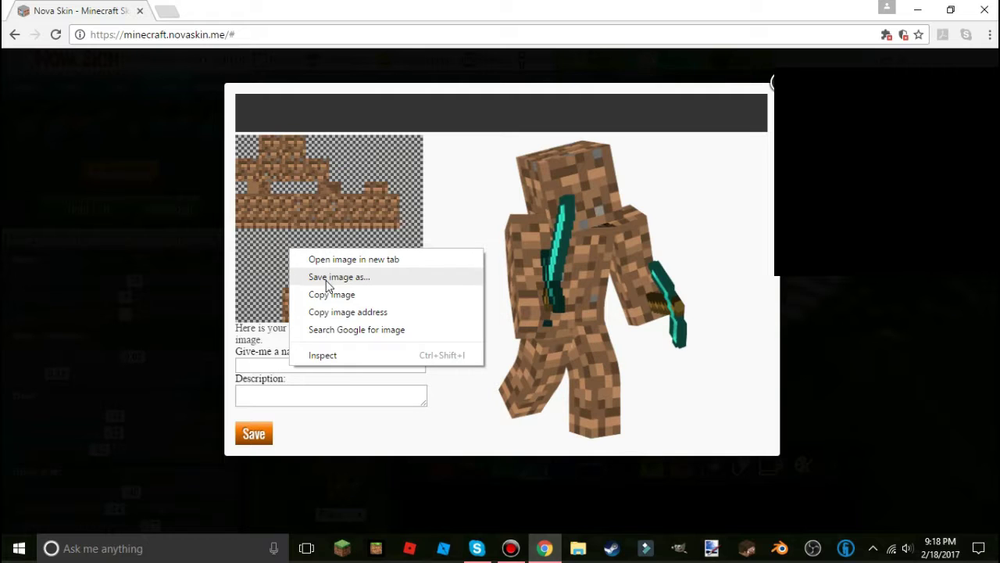
click(442, 212)
click(326, 397)
click(328, 365)
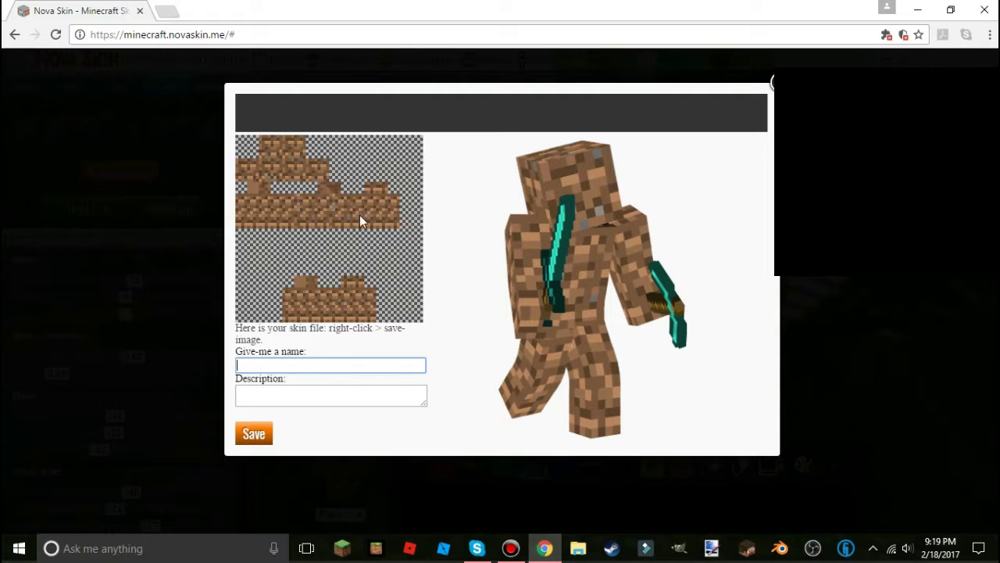
right_click(590, 278)
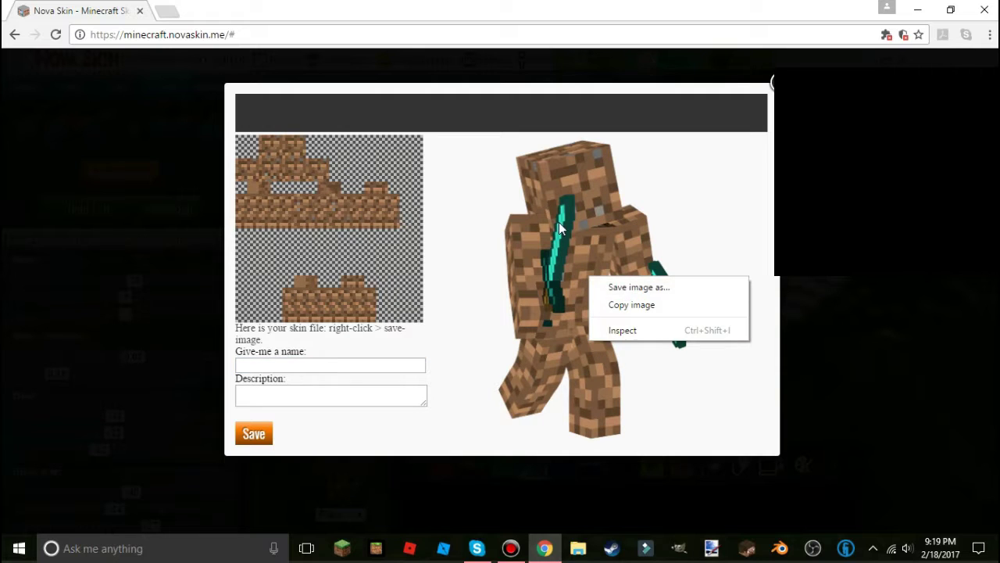
click(617, 287)
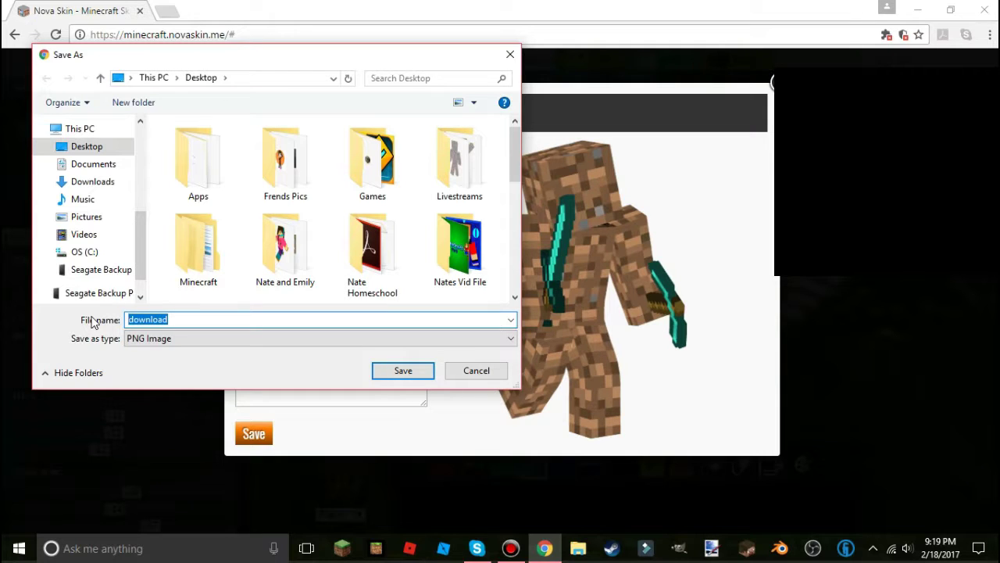
- Save the posed render to the Desktop as 'I am stone man.png'
key(BackSpace)
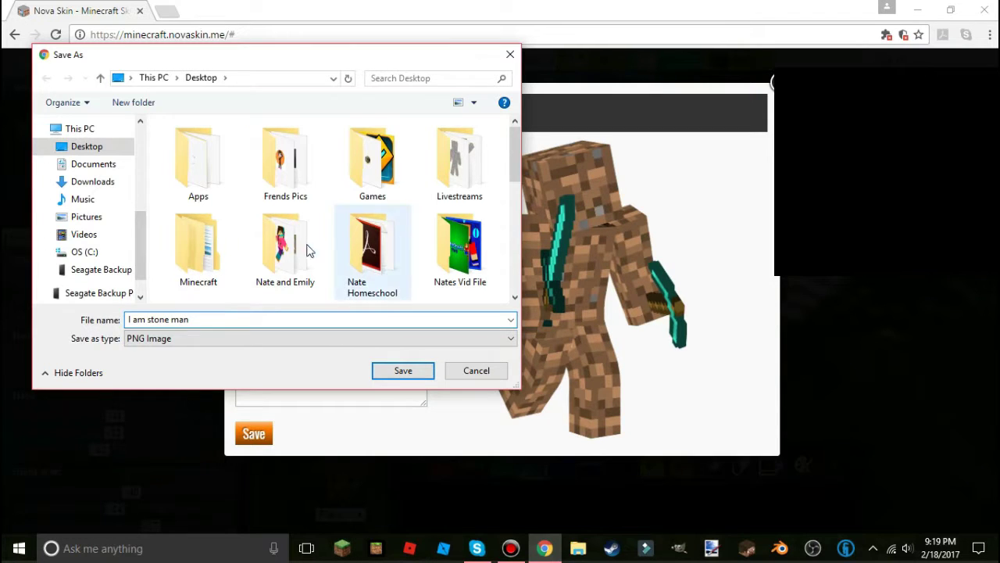
scroll(312, 259, down, 5)
scroll(312, 259, up, 4)
click(88, 146)
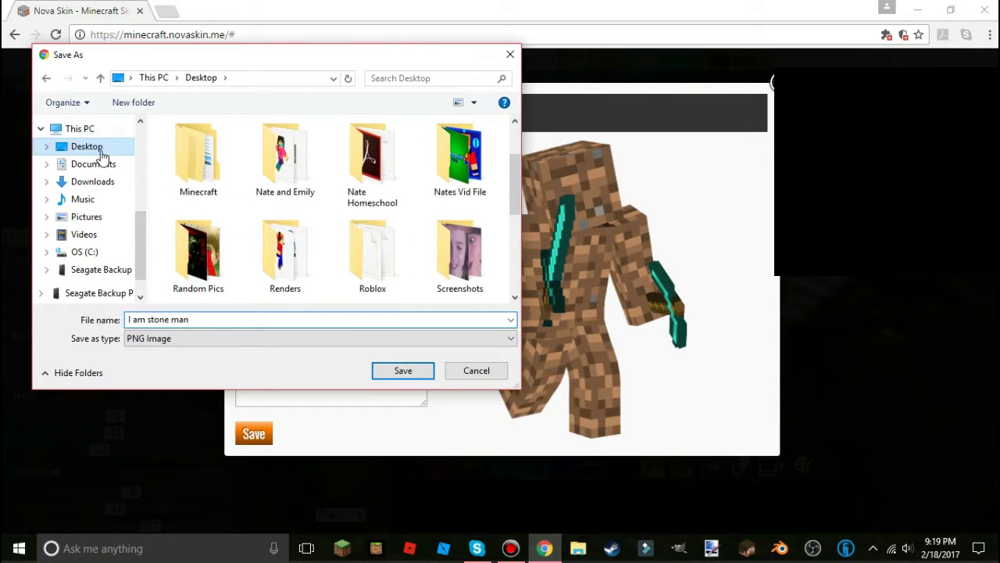
scroll(308, 281, down, 5)
scroll(308, 275, up, 5)
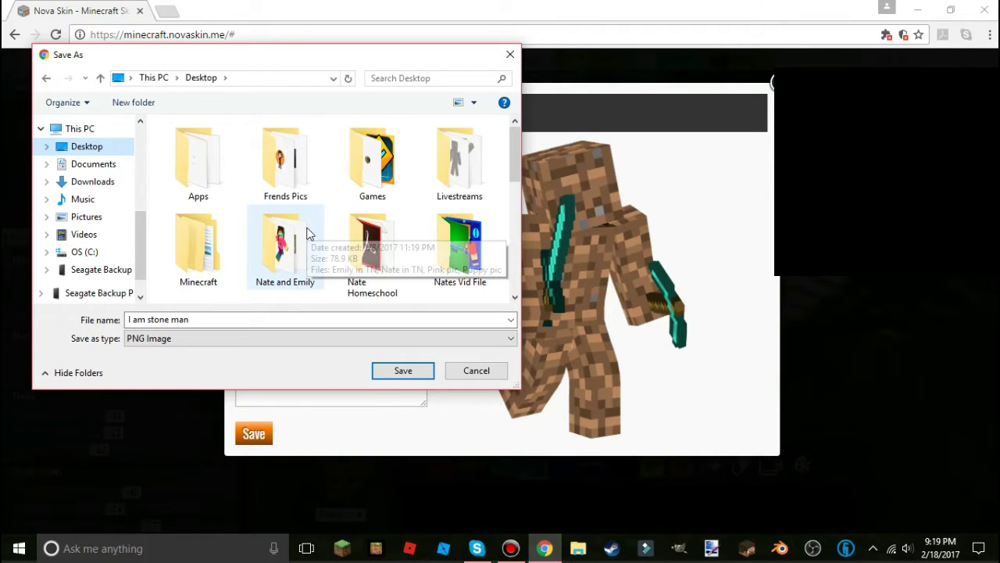
click(405, 372)
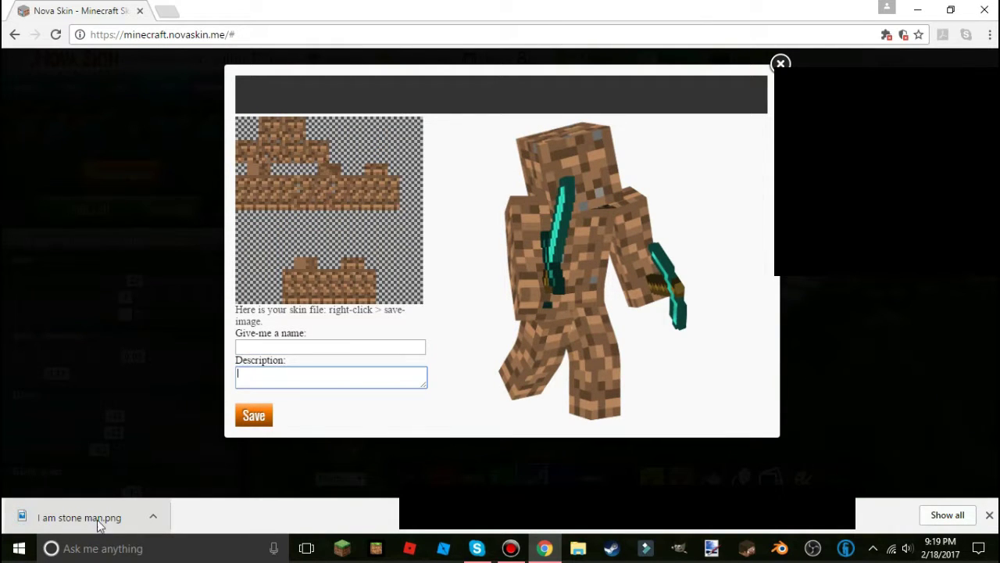
- Dismiss the 'I am stone man.png' download notice, close the skin save panel, then close the browser window
click(377, 347)
key(Tab)
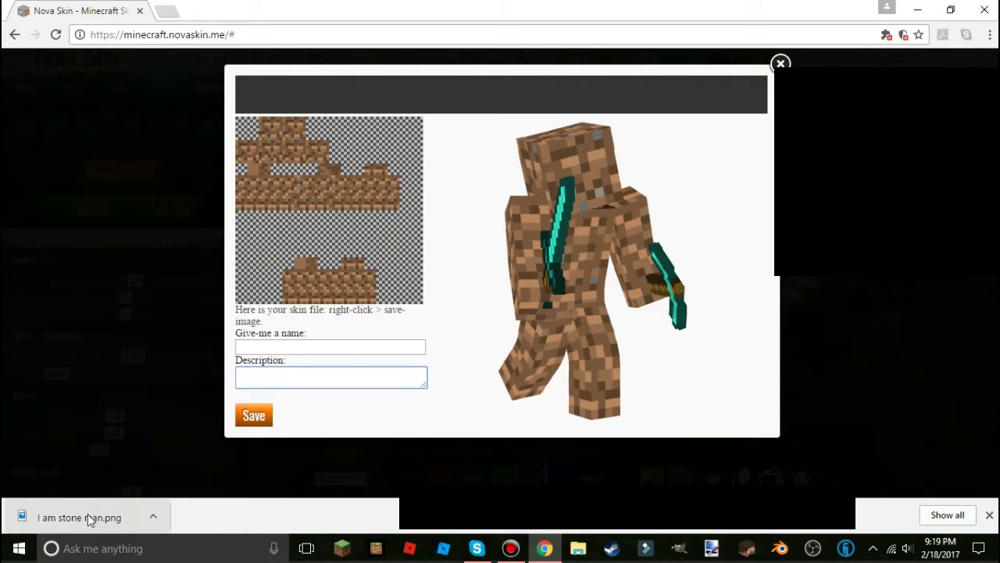
click(990, 517)
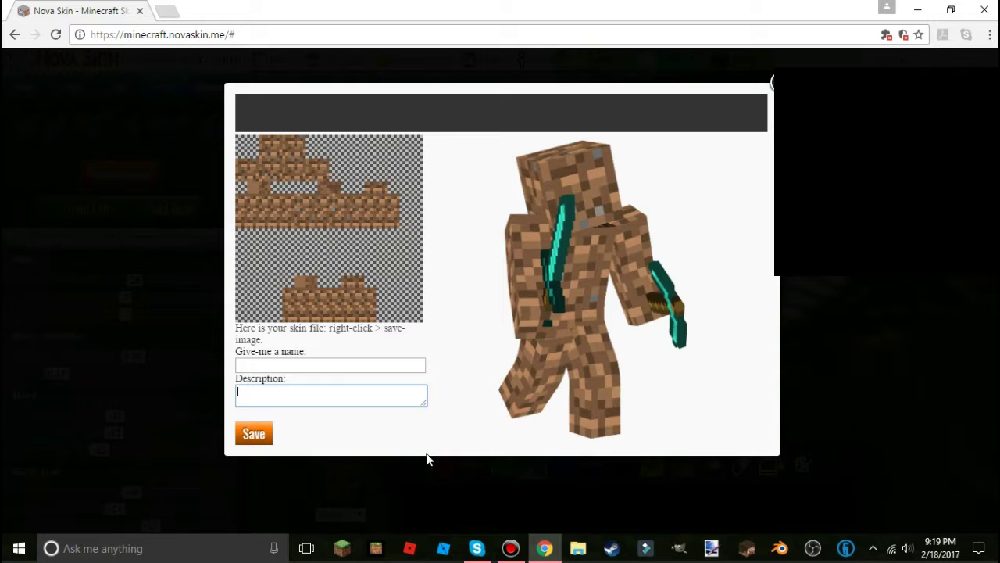
click(771, 78)
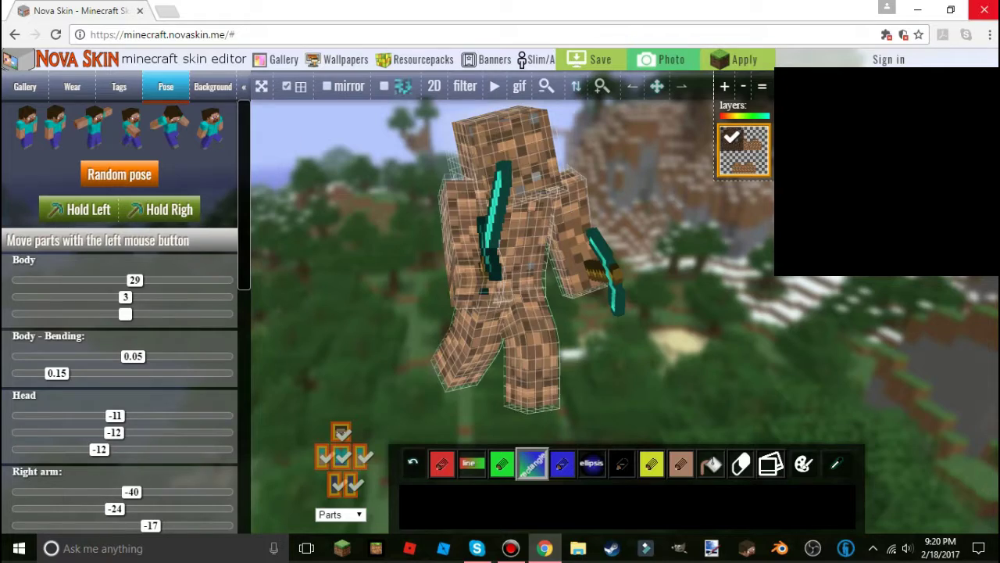
click(985, 11)
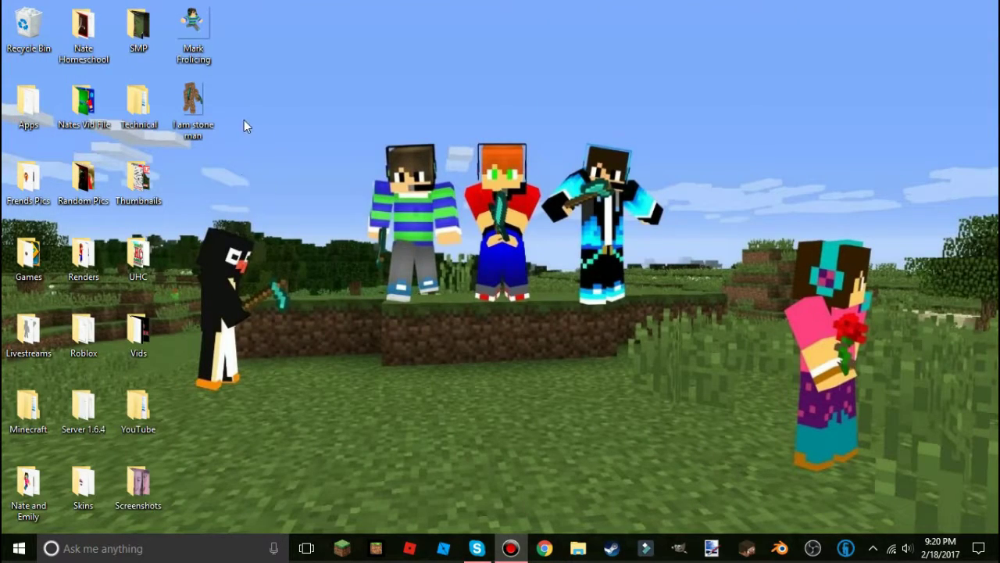